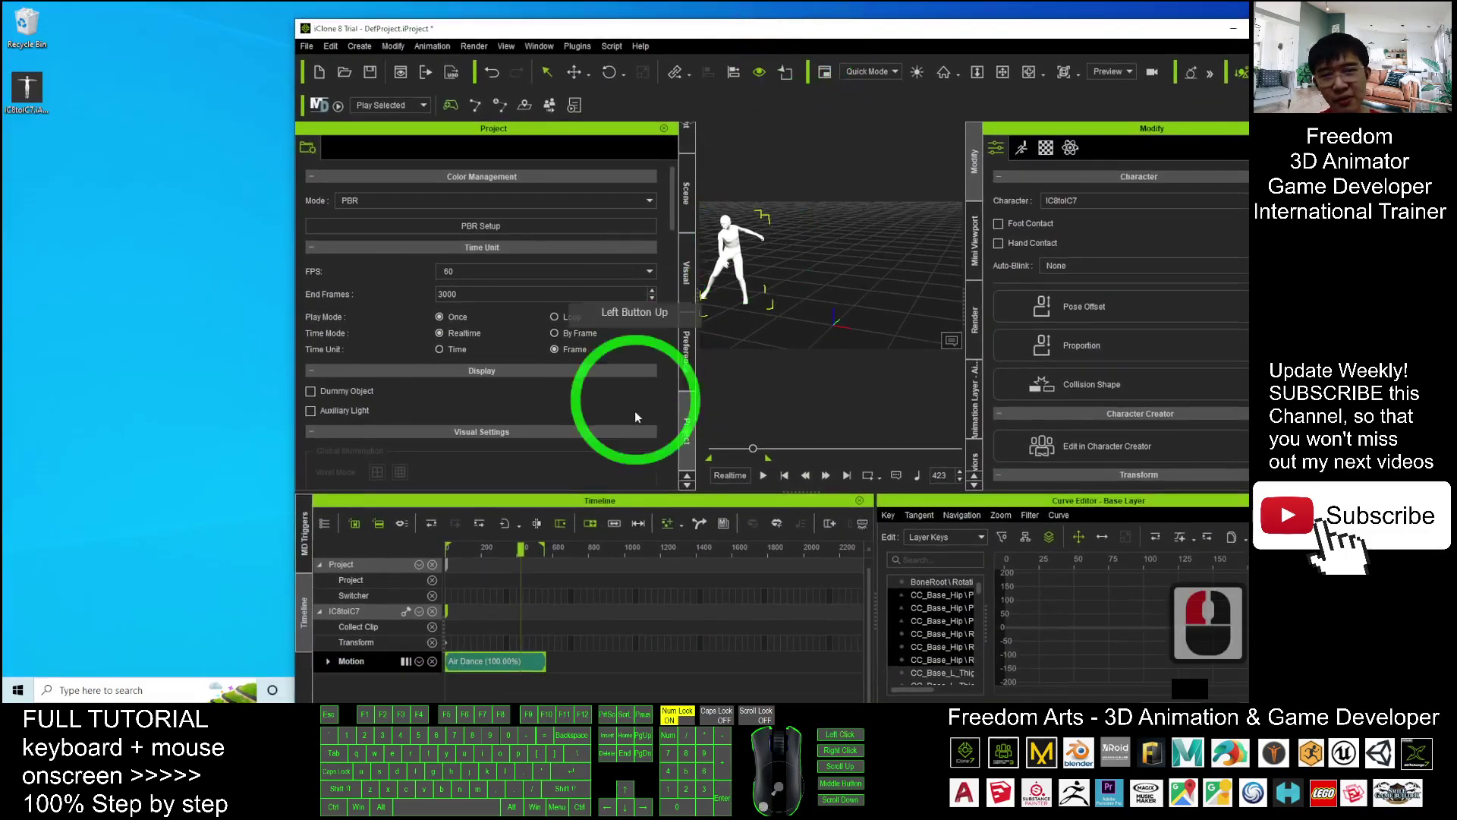
Browse the File > Export formats, maximize iClone and rewind the animation to frame 0
{"action": "left_click", "coordinate": [316, 45]}
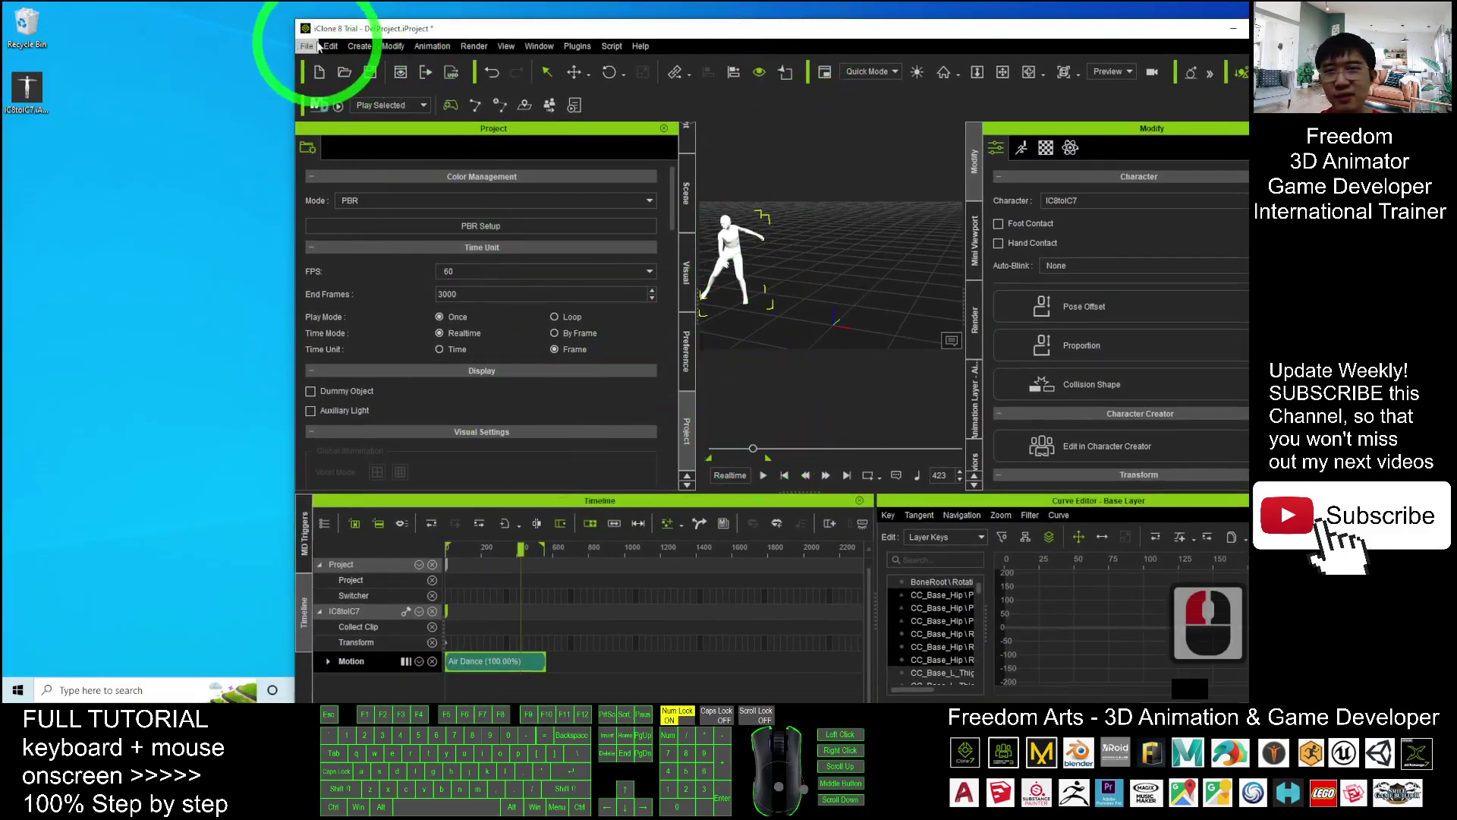
{"action": "left_click", "coordinate": [307, 47]}
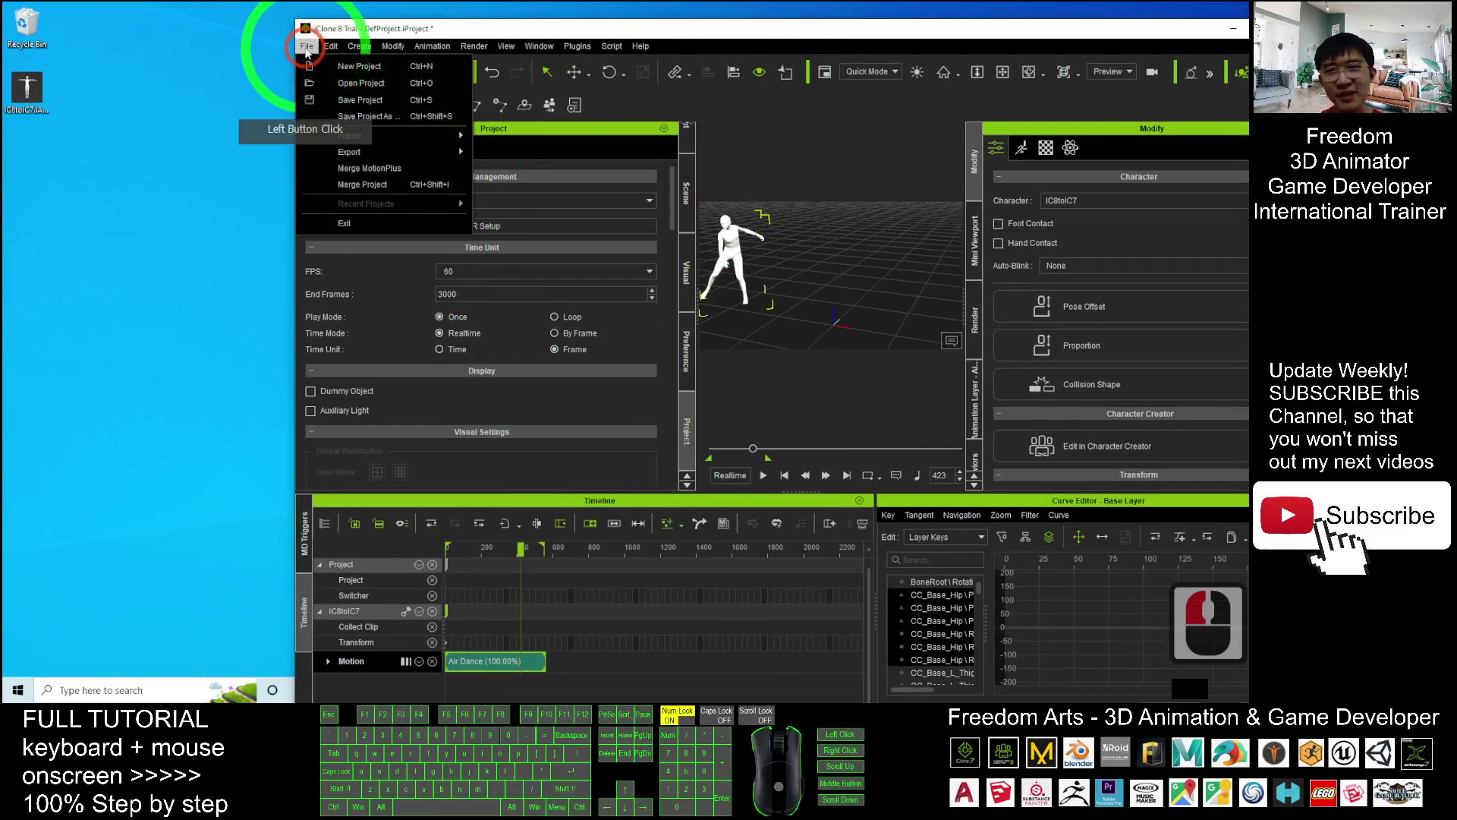
{"action": "left_click", "coordinate": [349, 152]}
{"action": "left_click", "coordinate": [527, 170]}
{"action": "left_click", "coordinate": [693, 94]}
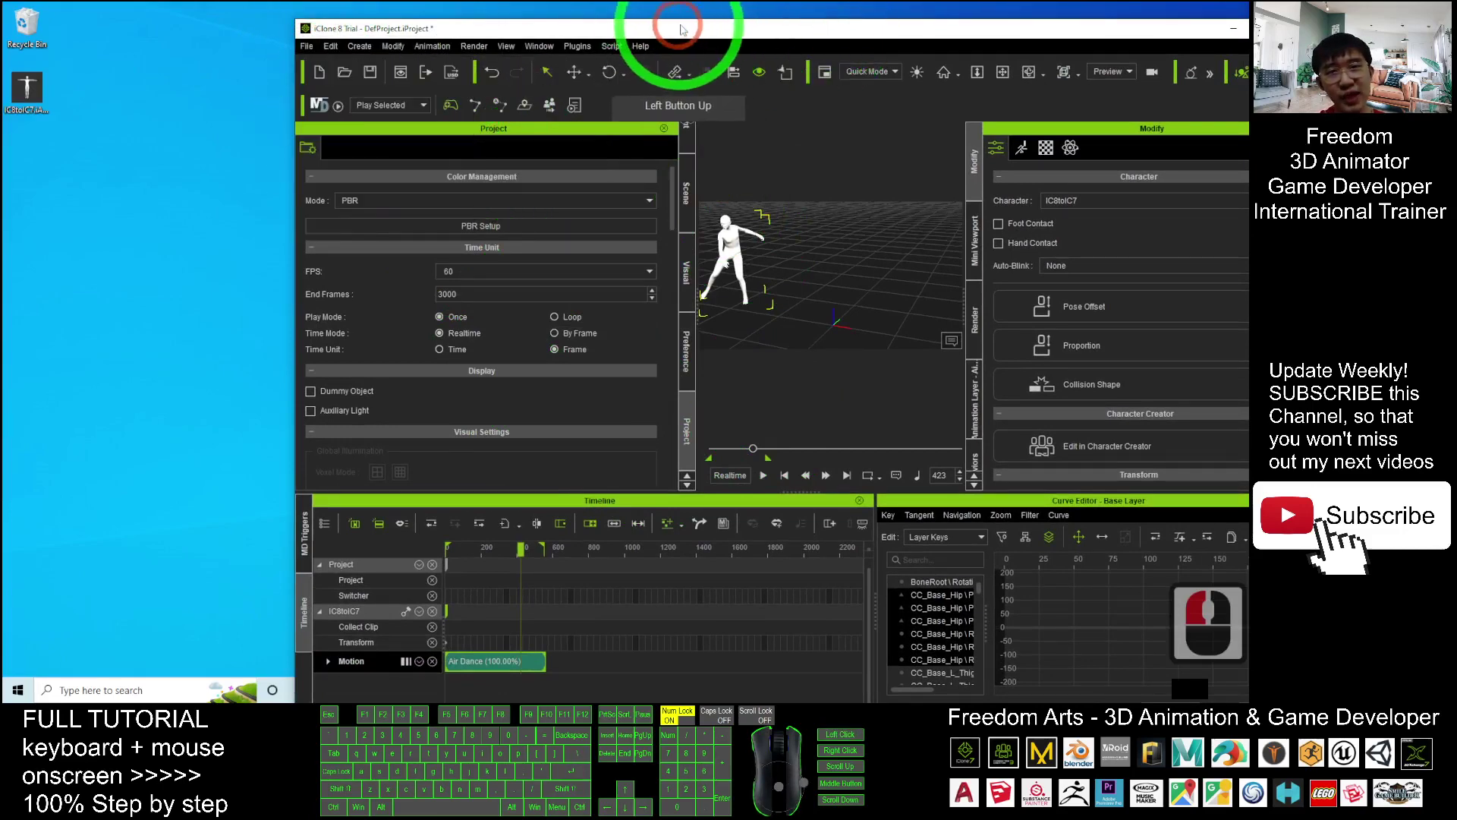
{"action": "left_click_drag", "start_coordinate": [691, 35], "coordinate": [633, 76]}
{"action": "double_click", "coordinate": [634, 76]}
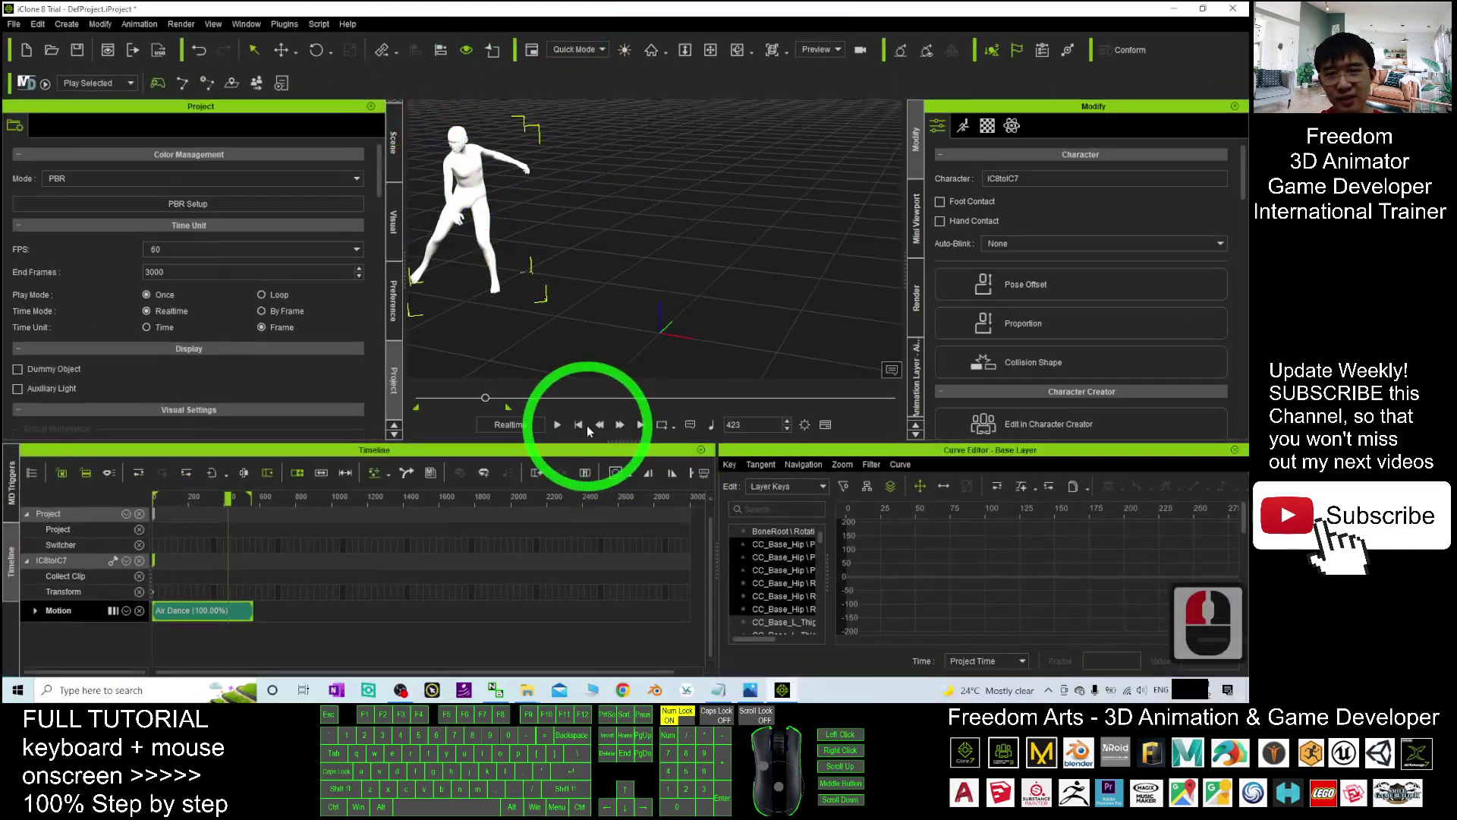
{"action": "left_click", "coordinate": [756, 434]}
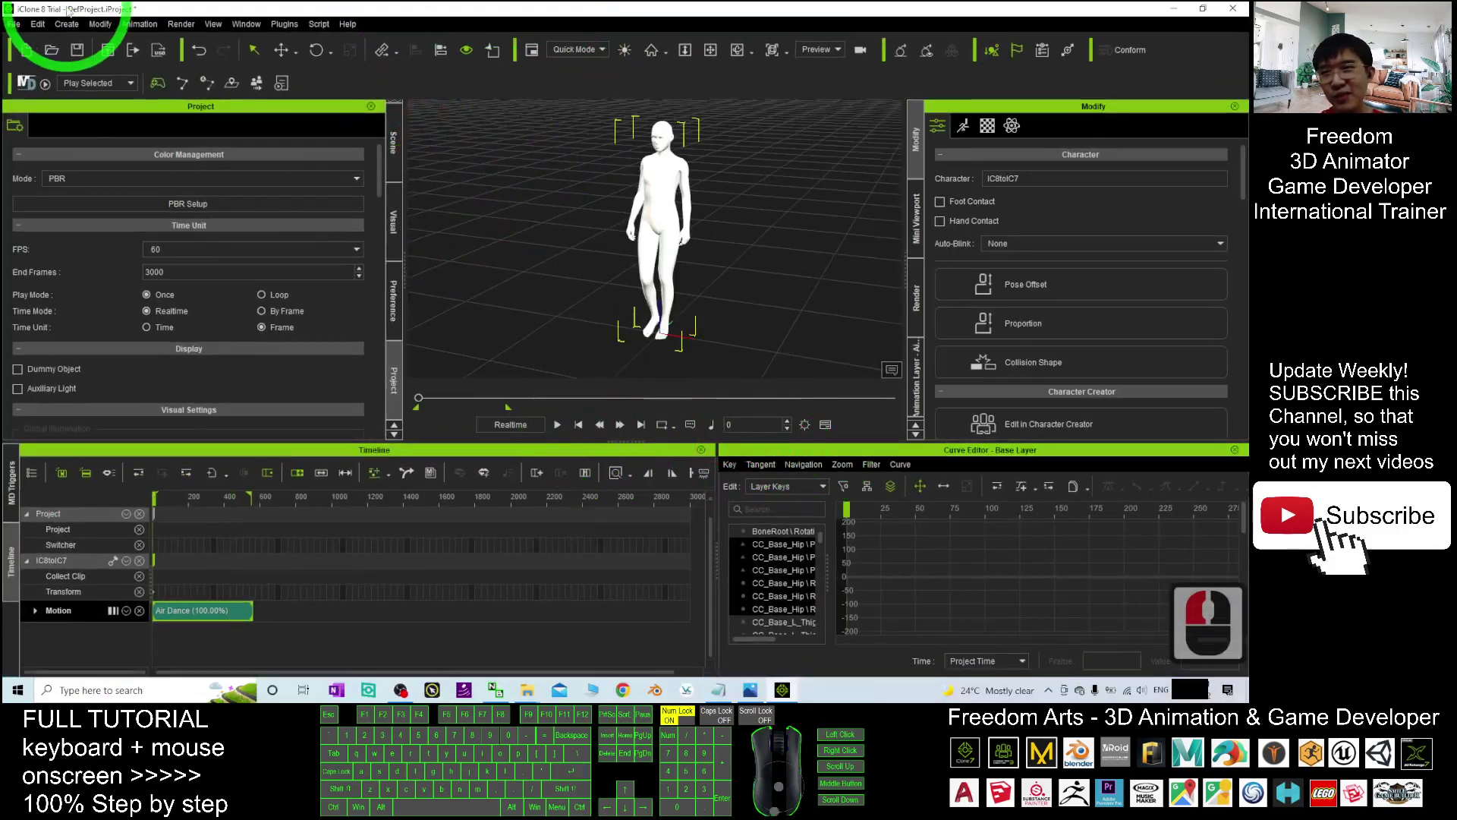
{"action": "double_click", "coordinate": [112, 11]}
Start an FBX export, dismiss the trial notice, and set the range to frames 0–557
{"action": "left_click", "coordinate": [417, 122]}
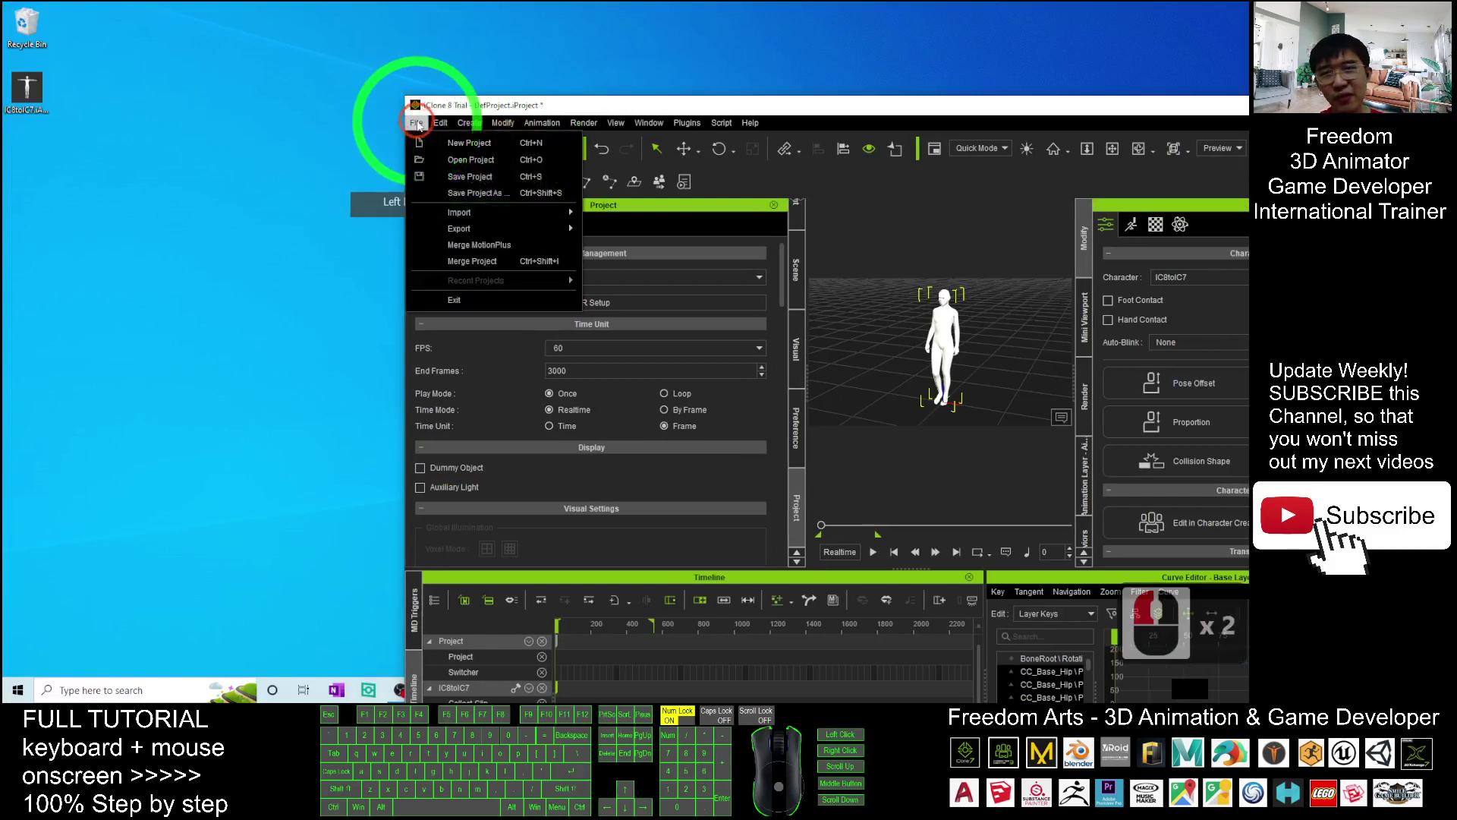
{"action": "left_click", "coordinate": [472, 229]}
{"action": "left_click", "coordinate": [615, 245]}
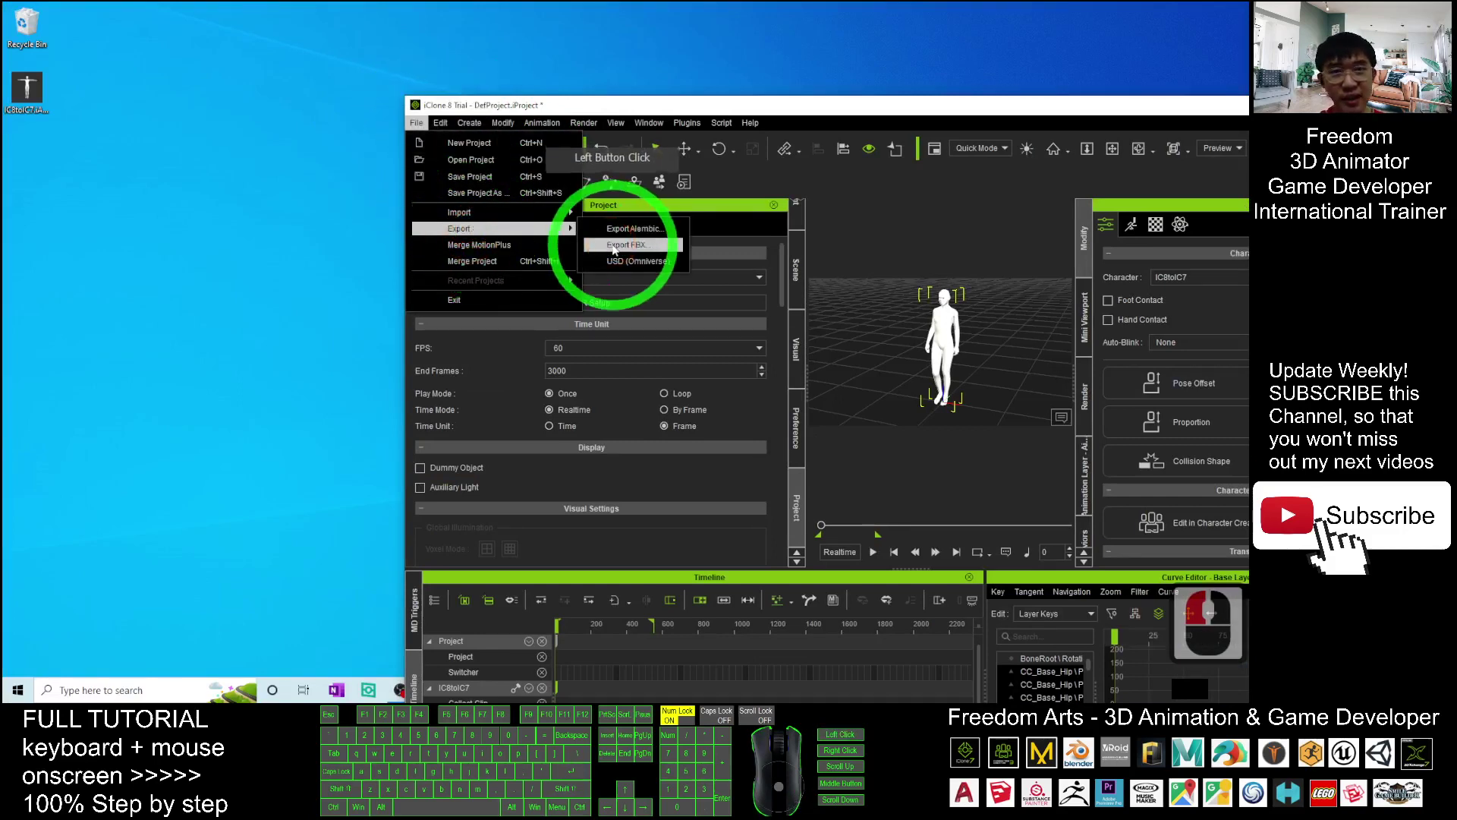
{"action": "left_click_drag", "start_coordinate": [895, 406], "coordinate": [609, 297]}
{"action": "left_click", "coordinate": [613, 376]}
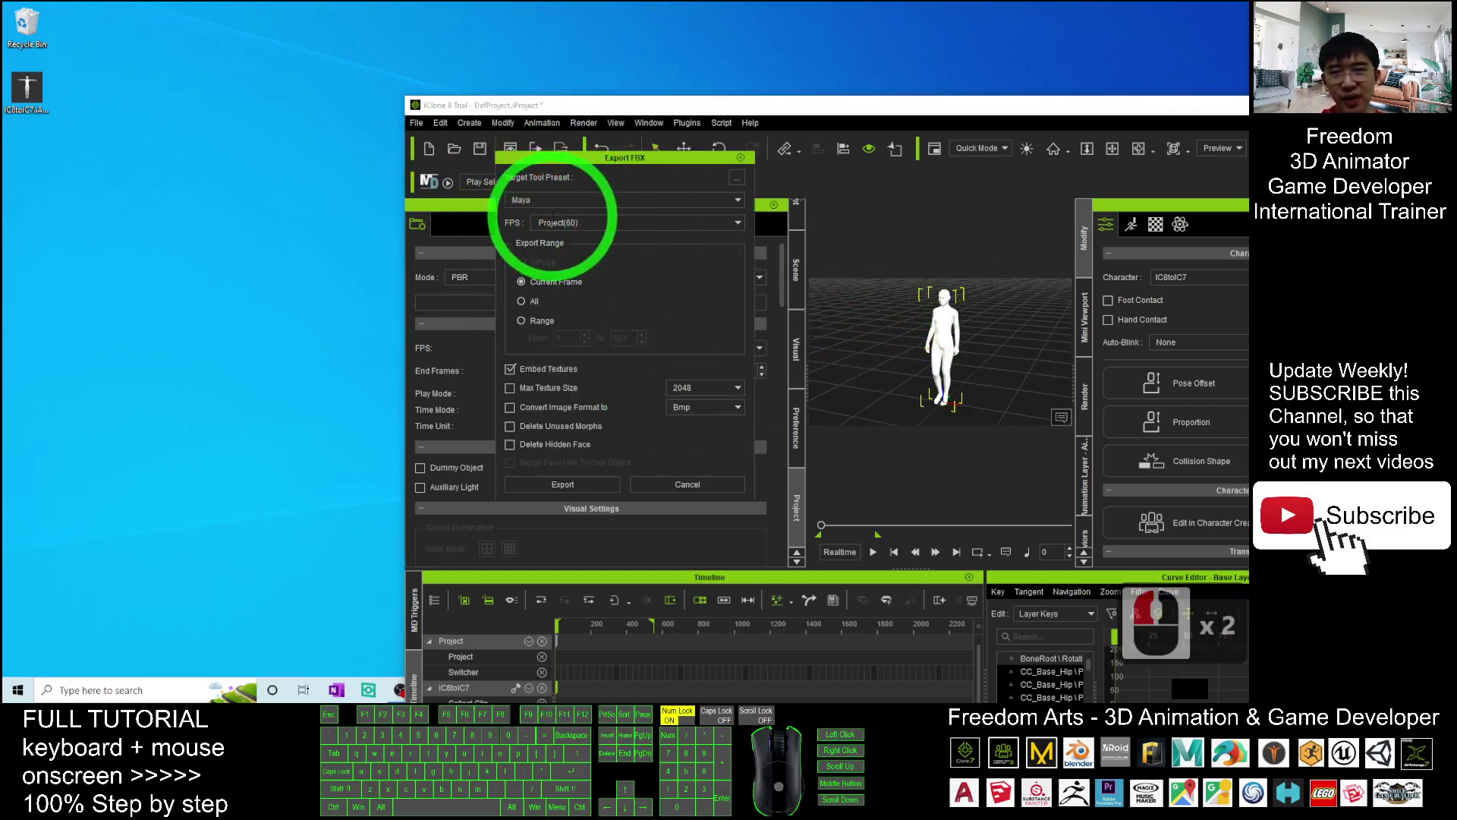
{"action": "left_click", "coordinate": [539, 325]}
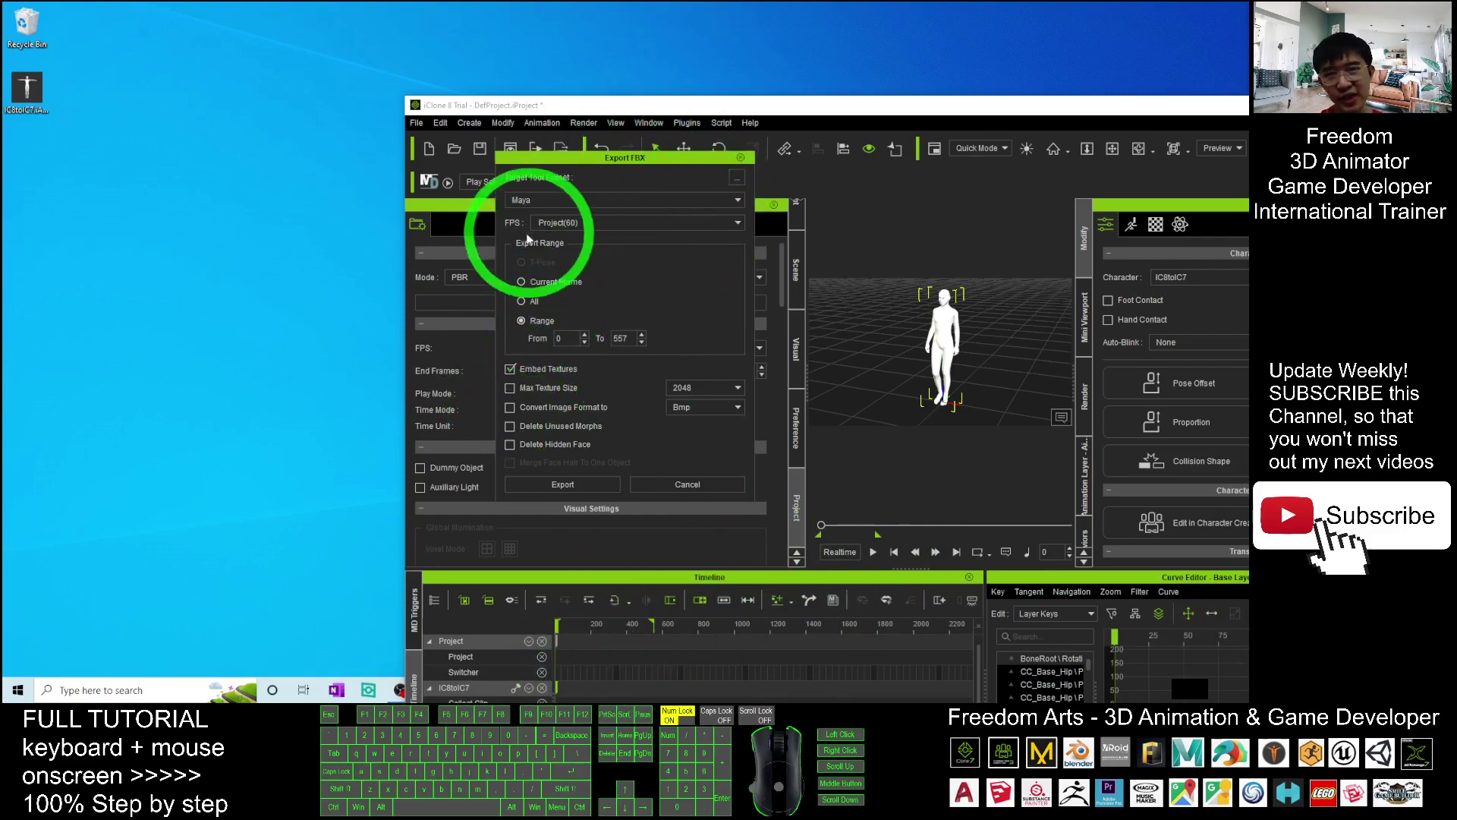
Export the FBX to the Desktop under the file name 'air dance'
{"action": "left_click", "coordinate": [550, 483]}
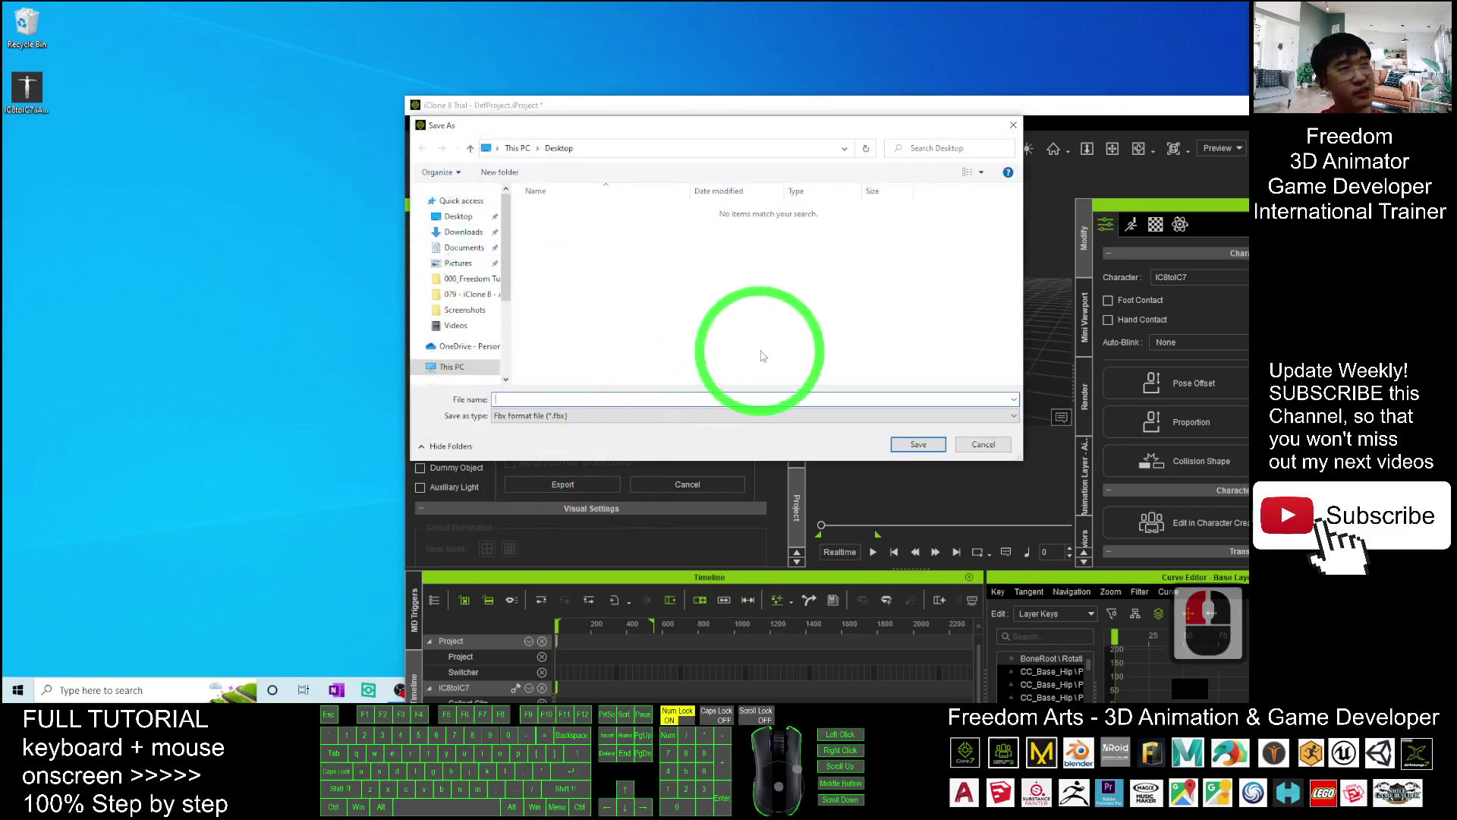
{"action": "double_click", "coordinate": [501, 399]}
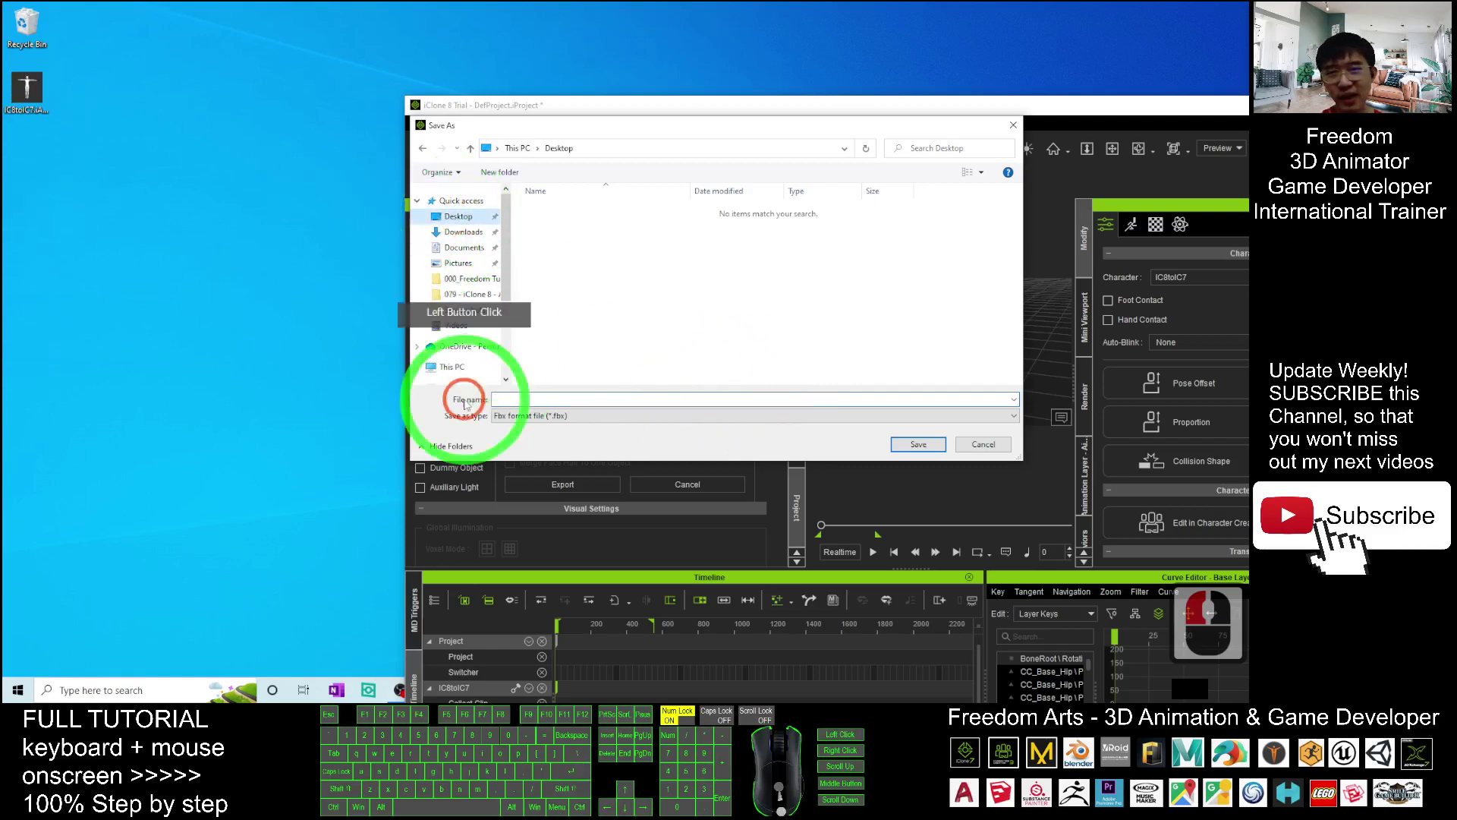
{"action": "type", "text": "air dance"}
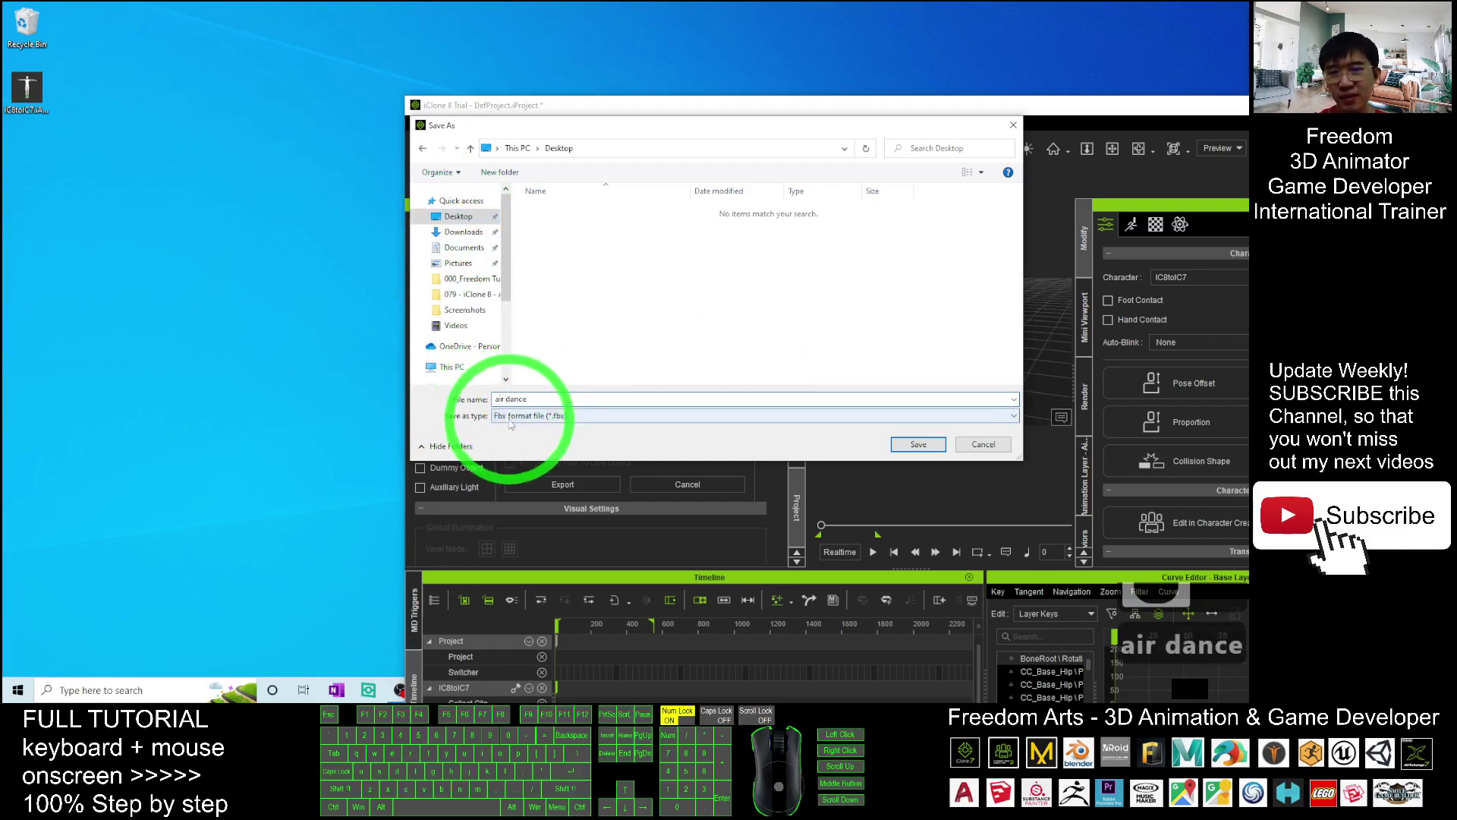
{"action": "left_click", "coordinate": [918, 444]}
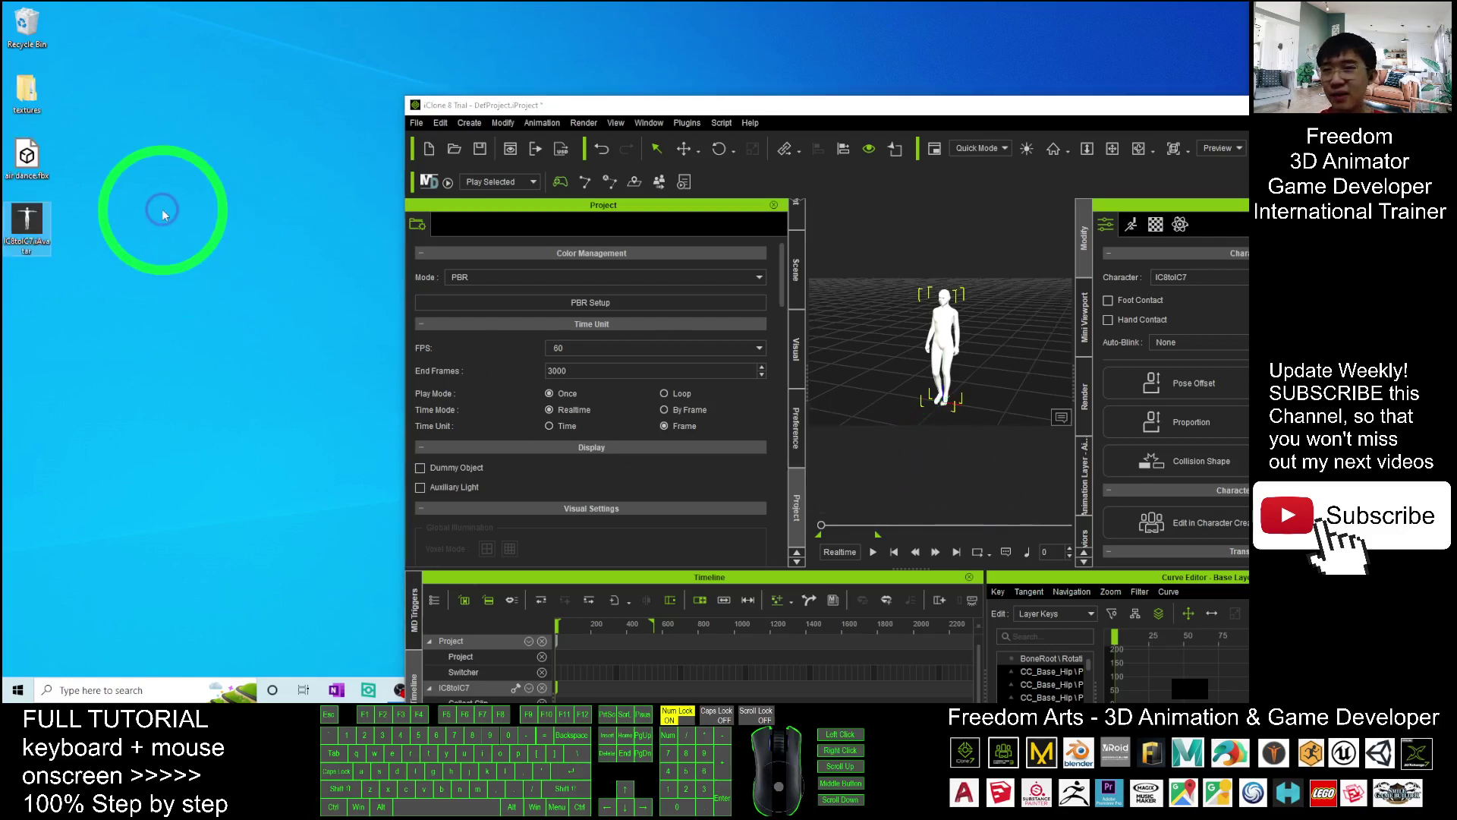
Refresh the desktop to reveal air dance.fbx, then bring up cover.jpg in Photos
{"action": "right_click", "coordinate": [162, 210]}
{"action": "left_click", "coordinate": [191, 250]}
{"action": "double_click", "coordinate": [42, 169]}
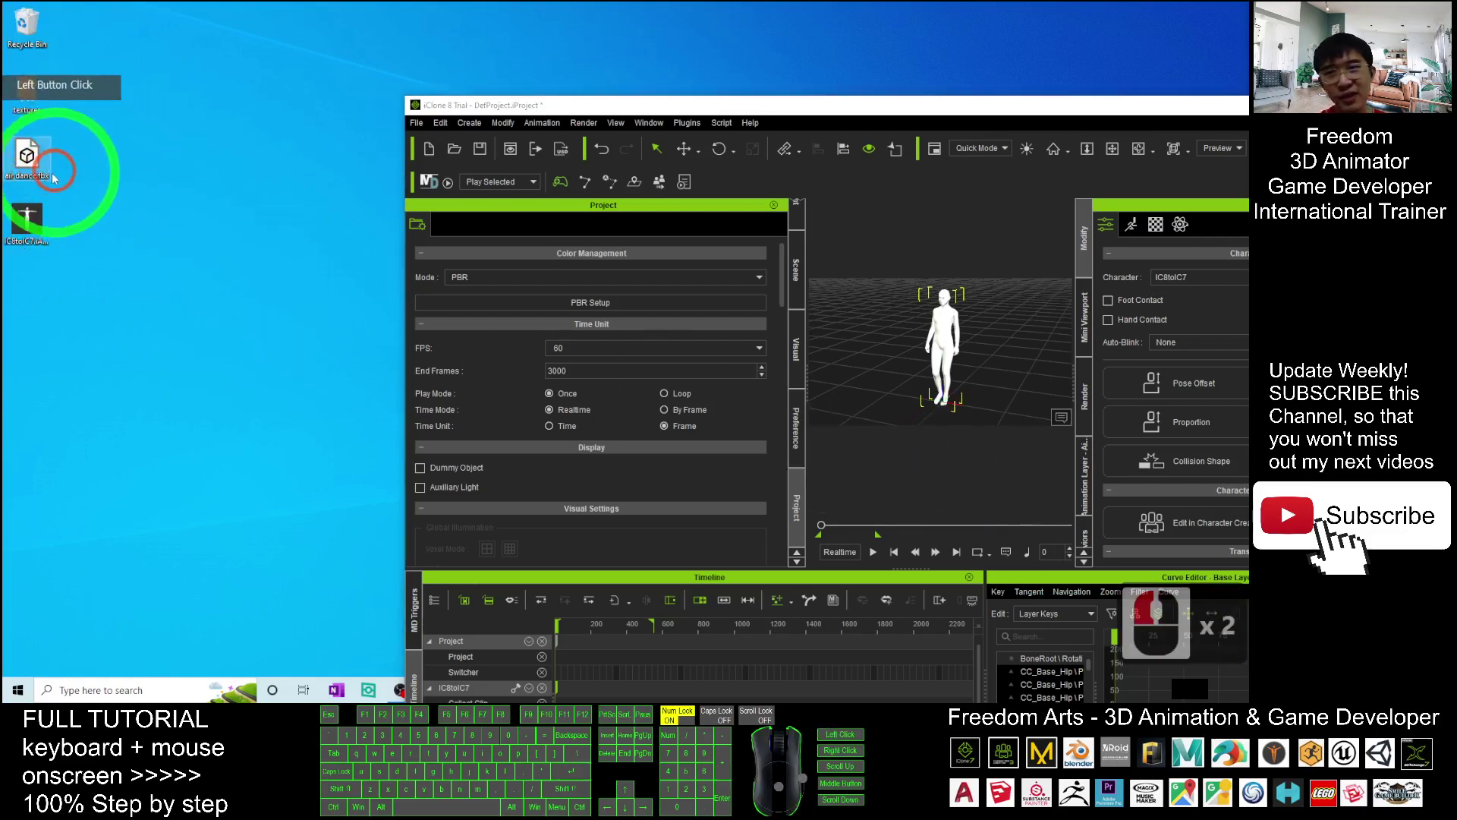
{"action": "left_click_drag", "start_coordinate": [812, 105], "coordinate": [537, 4]}
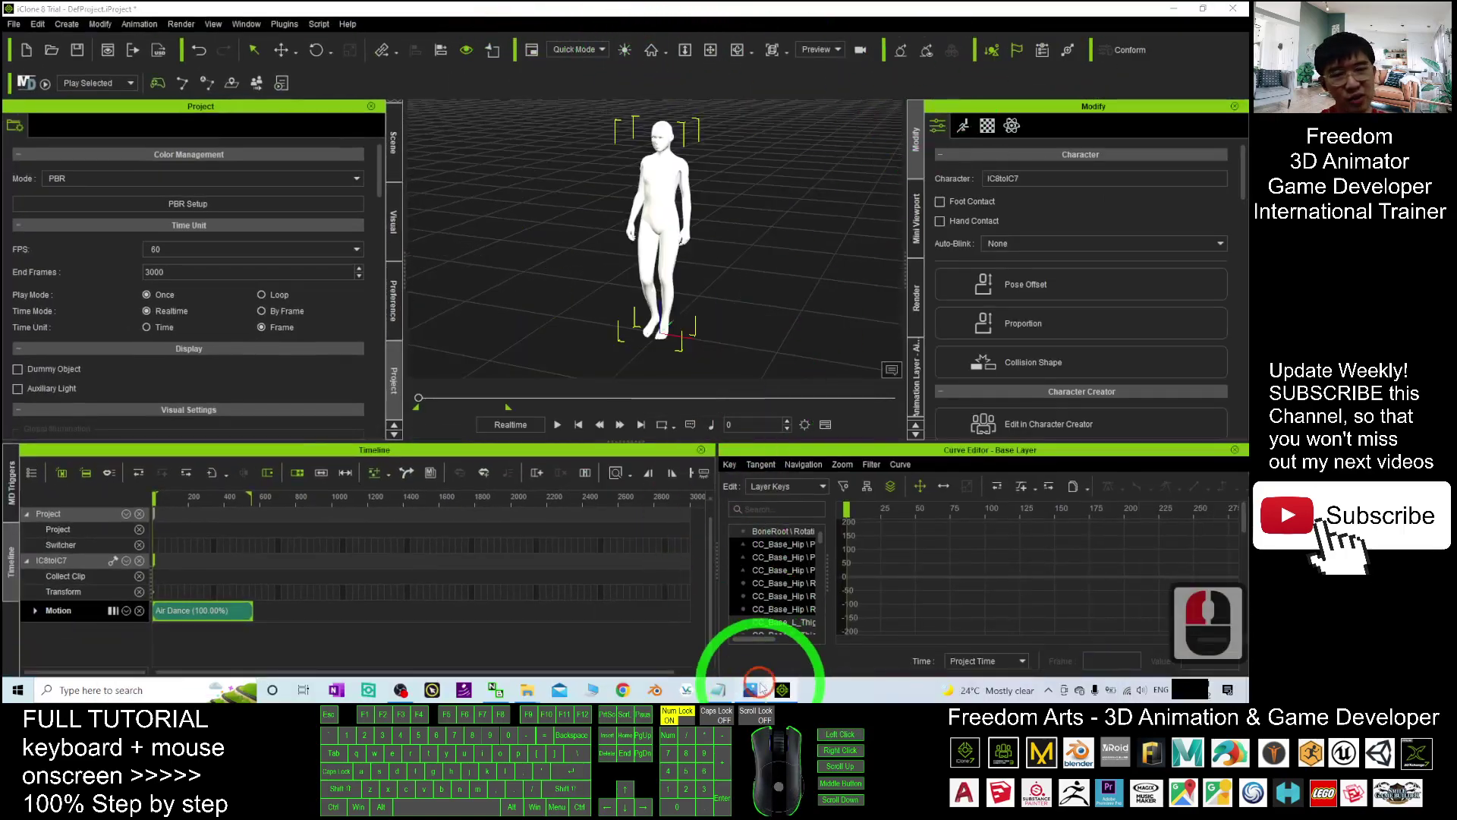
{"action": "left_click", "coordinate": [760, 688]}
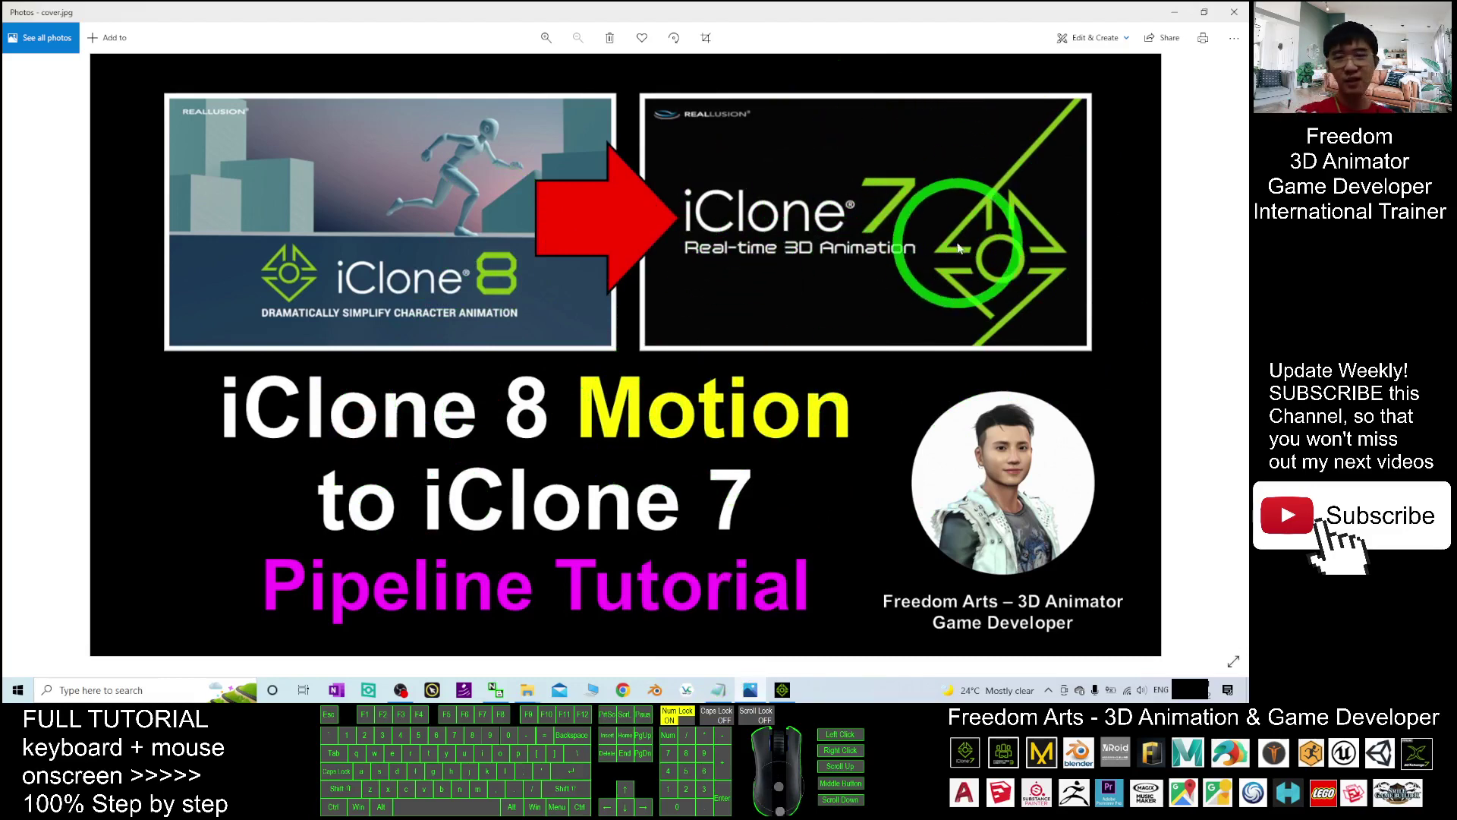
Minimize Photos and close iClone 8, discarding the unsaved project
{"action": "left_click", "coordinate": [1174, 12]}
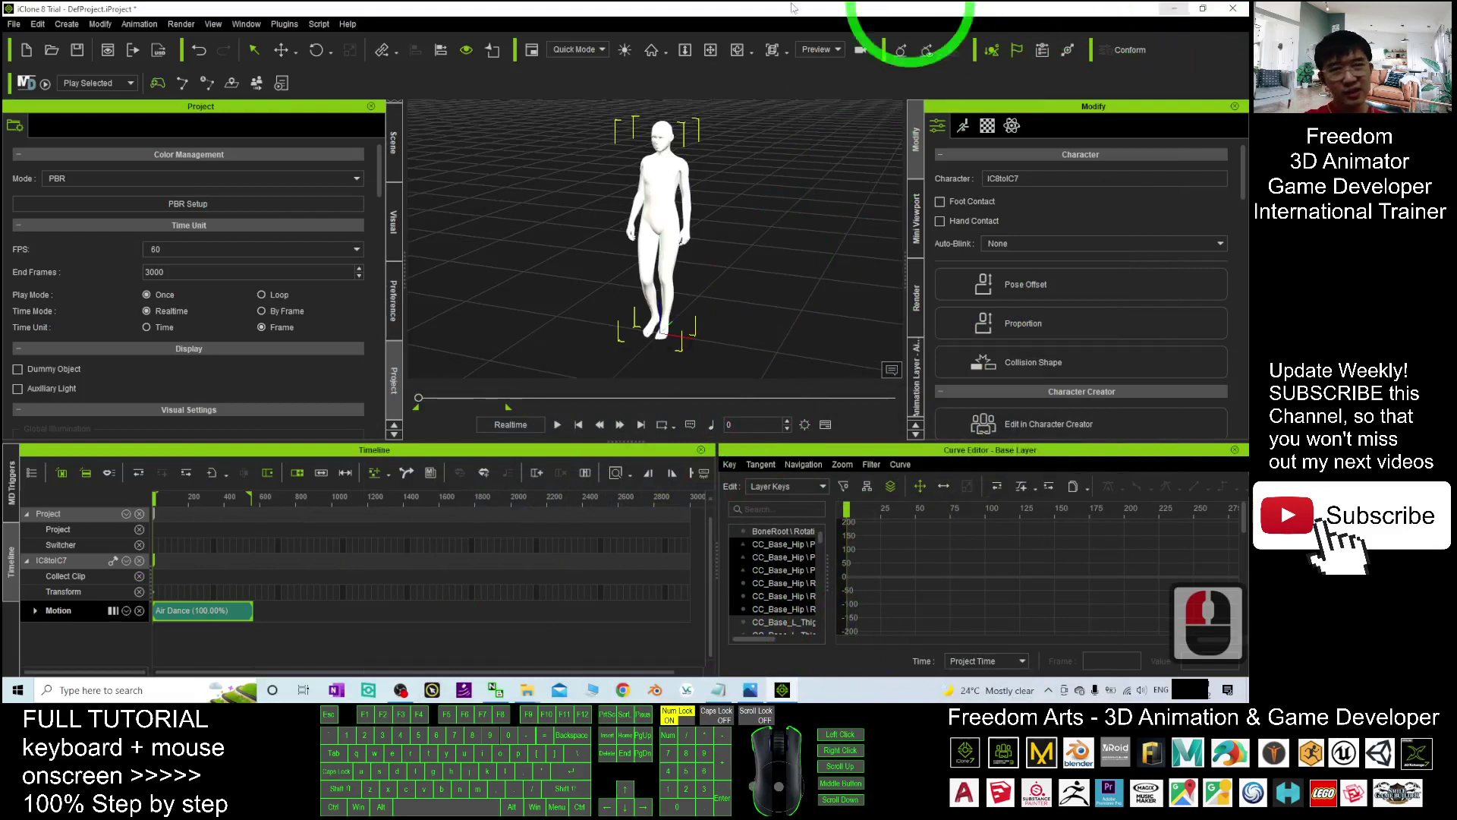
{"action": "left_click", "coordinate": [1232, 8]}
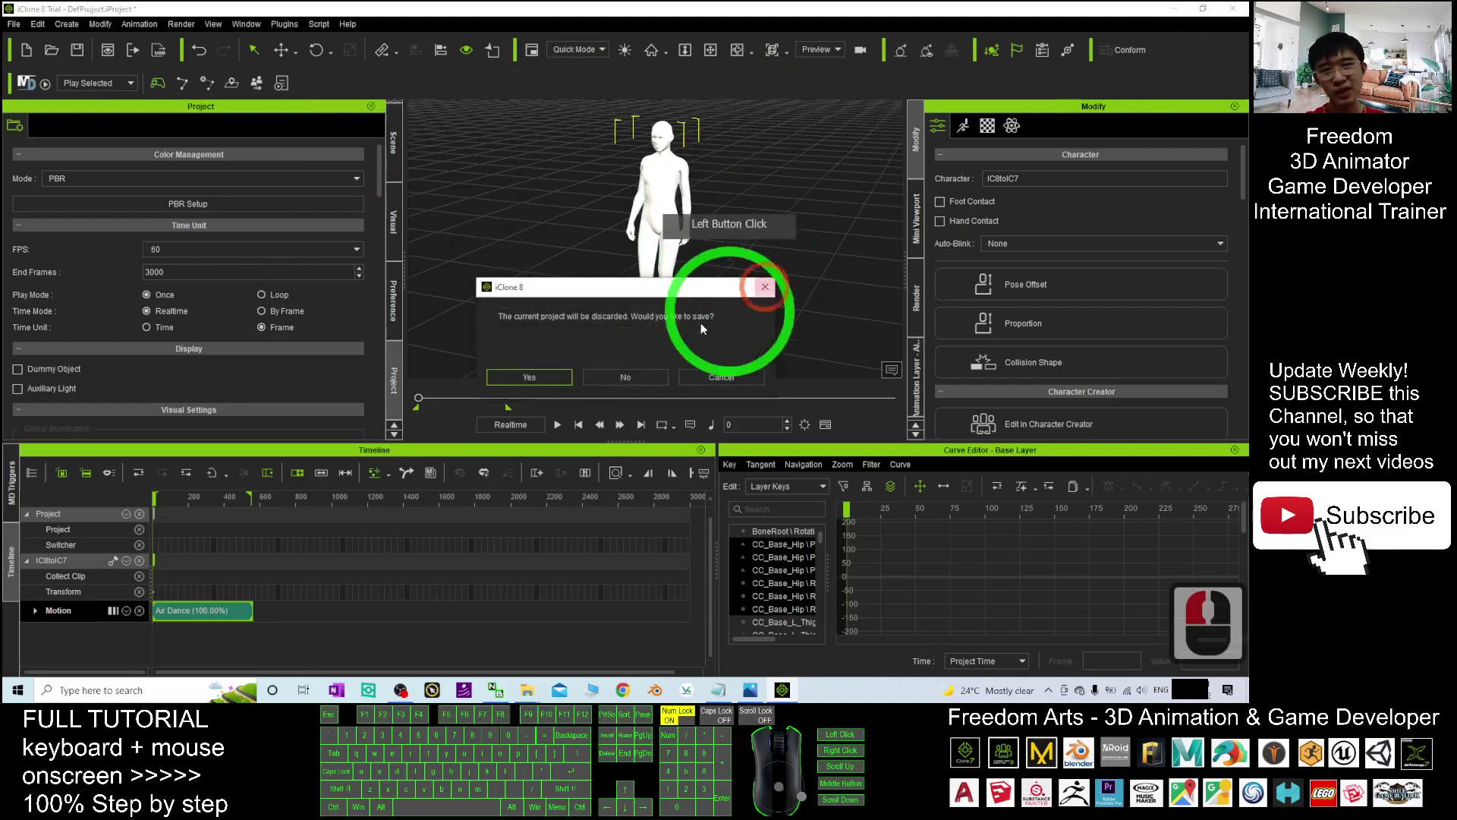
{"action": "left_click", "coordinate": [634, 375]}
{"action": "left_click", "coordinate": [1164, 344]}
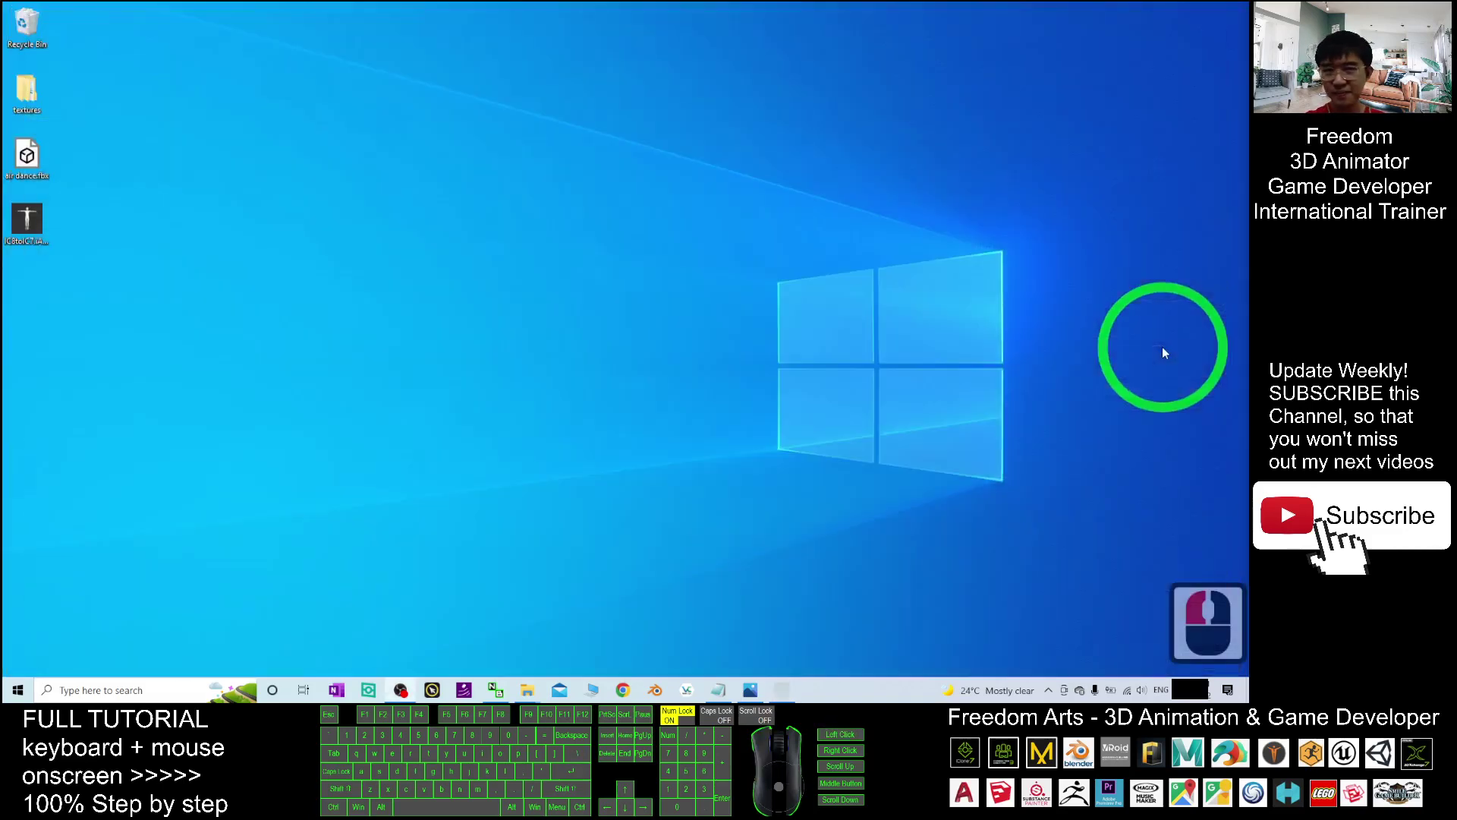
{"action": "left_click", "coordinate": [596, 517]}
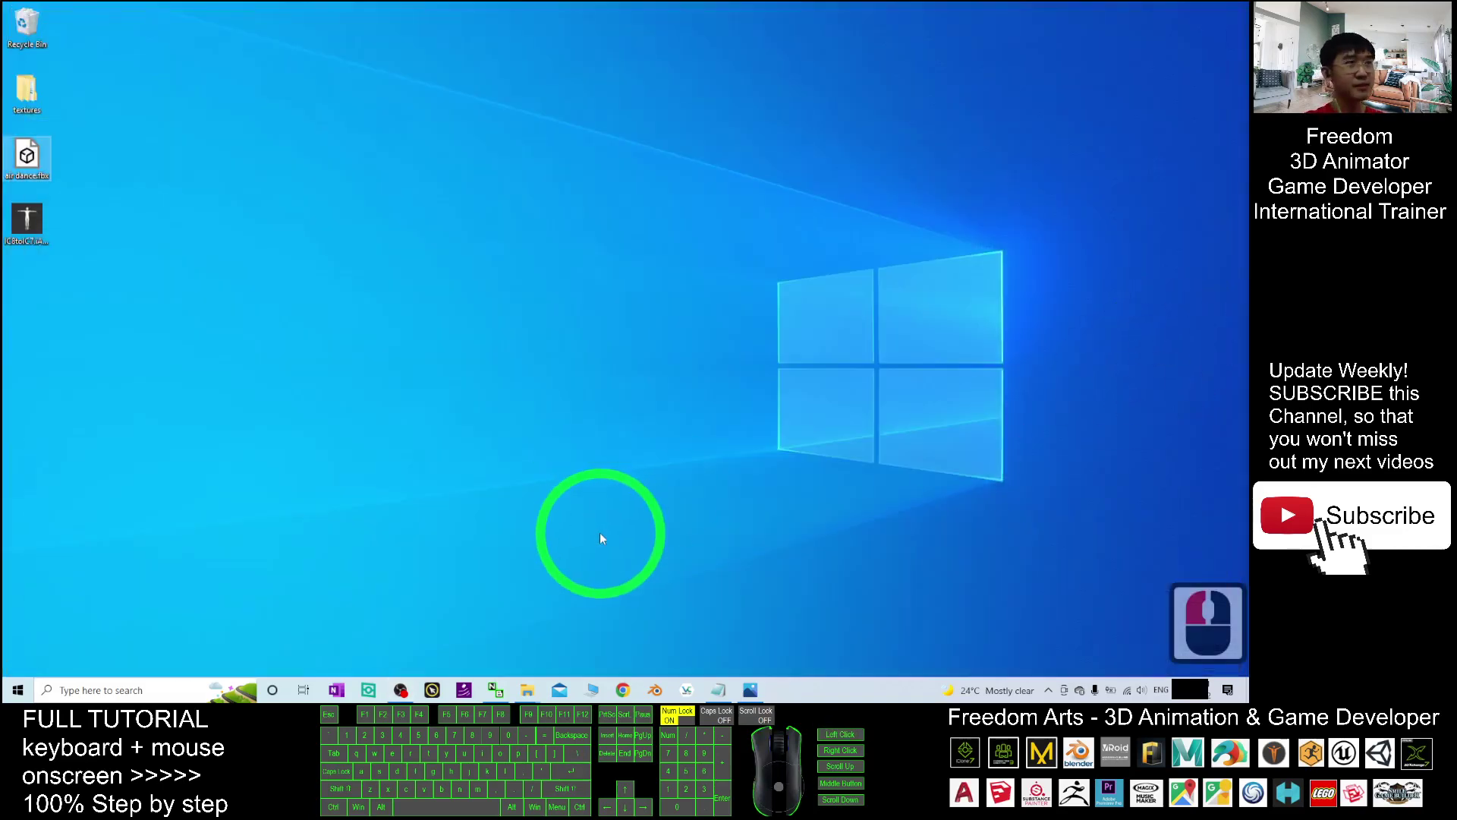
Launch iClone 3DXchange 7 through a Windows search for '3dx'
{"action": "left_click", "coordinate": [121, 689]}
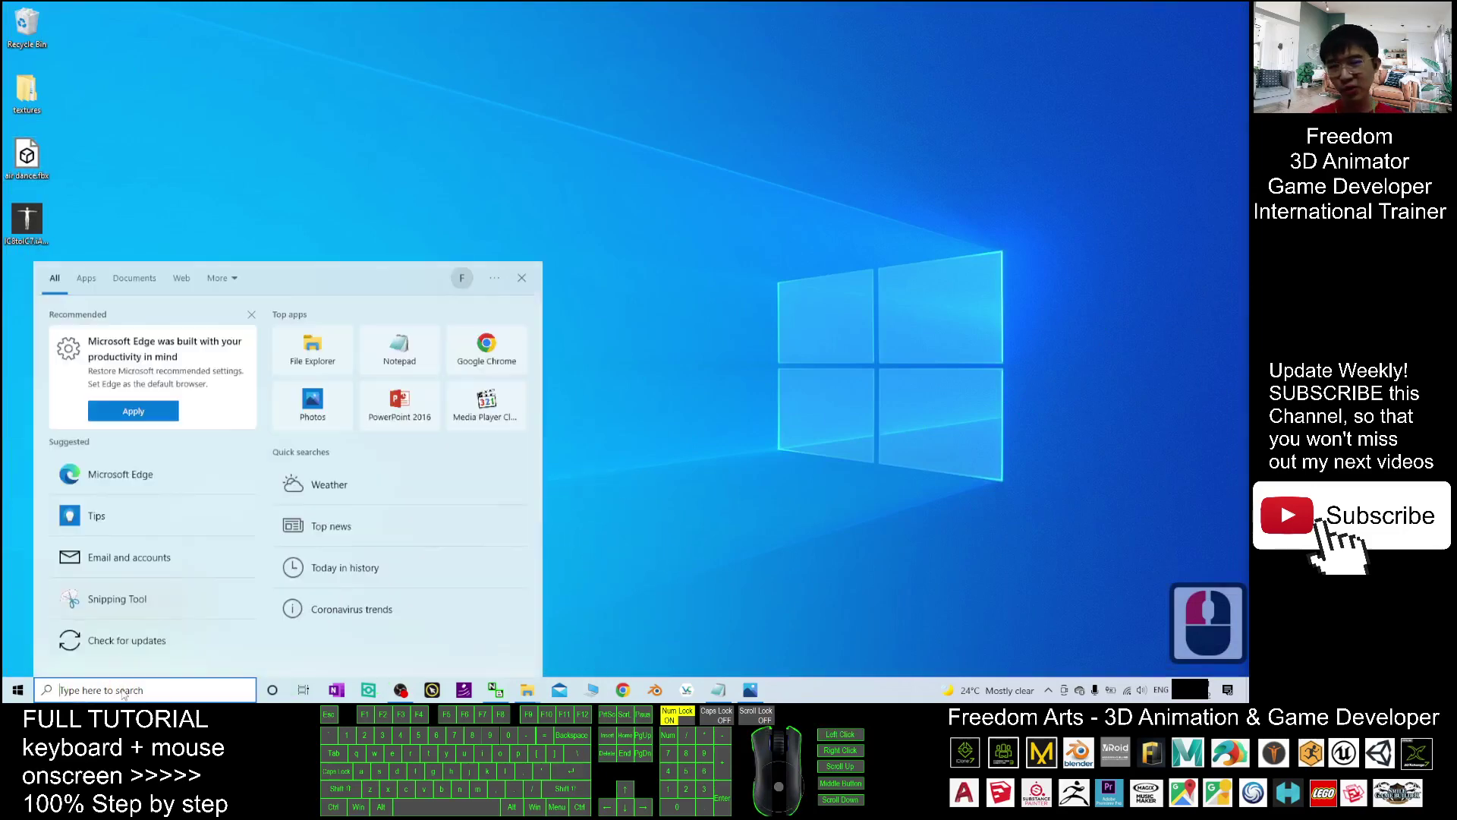
{"action": "key", "text": "Escape"}
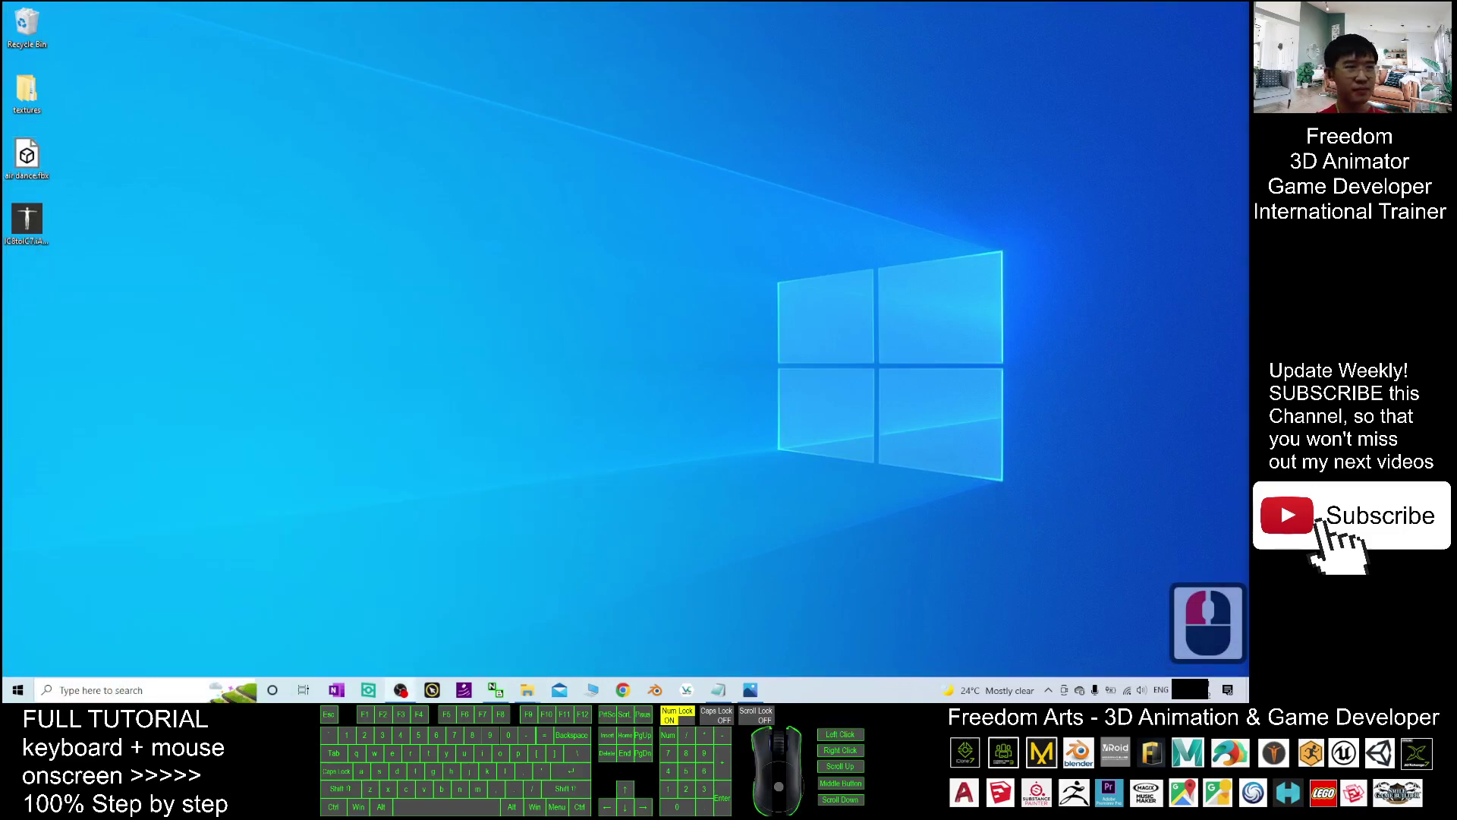
{"action": "left_click", "coordinate": [911, 435]}
{"action": "left_click", "coordinate": [391, 144]}
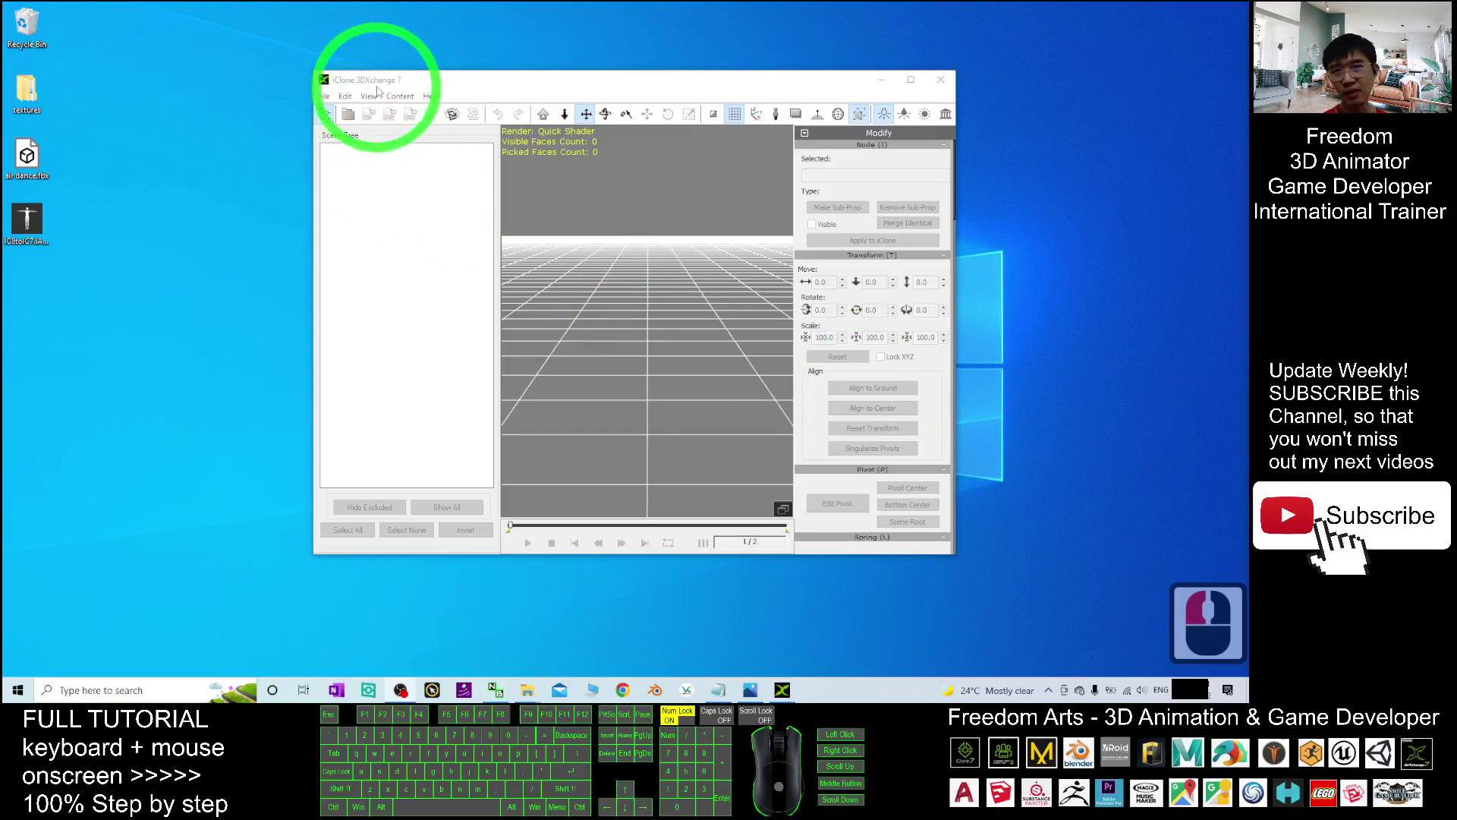
{"action": "left_click", "coordinate": [148, 689]}
{"action": "type", "text": "3dx"}
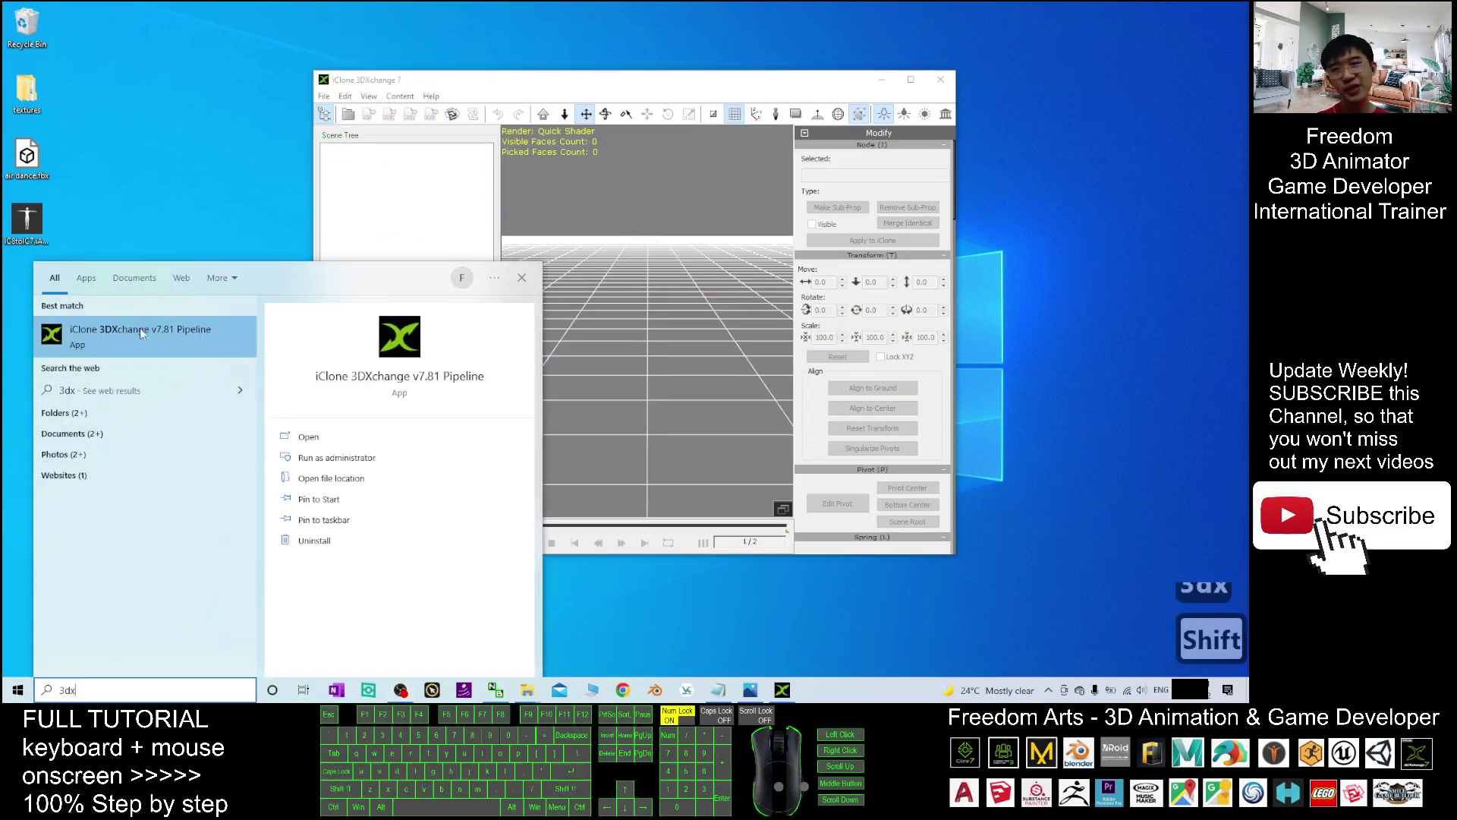
Maximize, then restore the 3DXchange window to a smaller size and select the avatar file
{"action": "left_click_drag", "start_coordinate": [540, 84], "coordinate": [613, 118]}
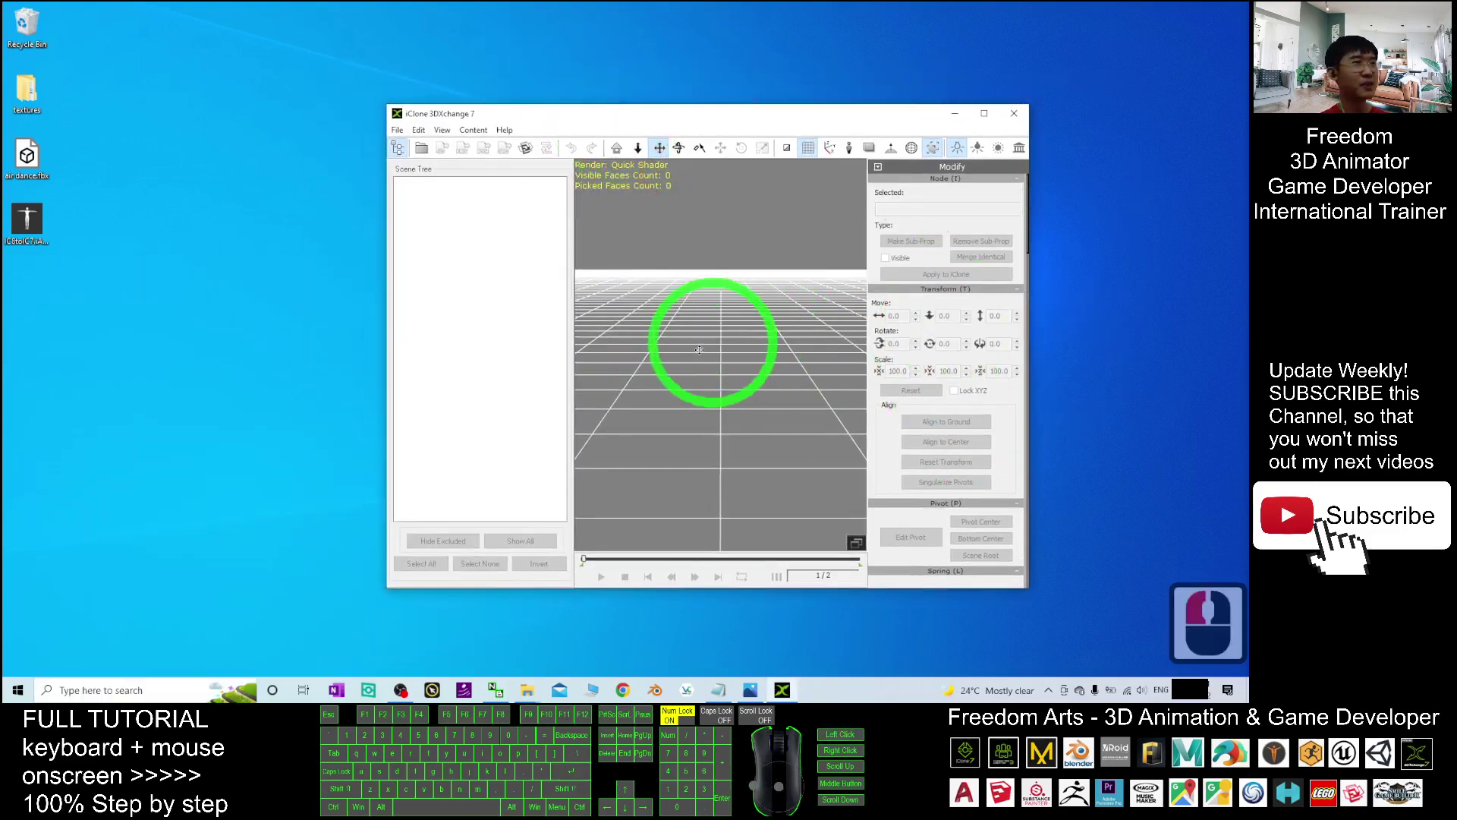
{"action": "left_click_drag", "start_coordinate": [546, 114], "coordinate": [571, 12]}
{"action": "left_click_drag", "start_coordinate": [778, 7], "coordinate": [654, 90]}
{"action": "left_click", "coordinate": [34, 232]}
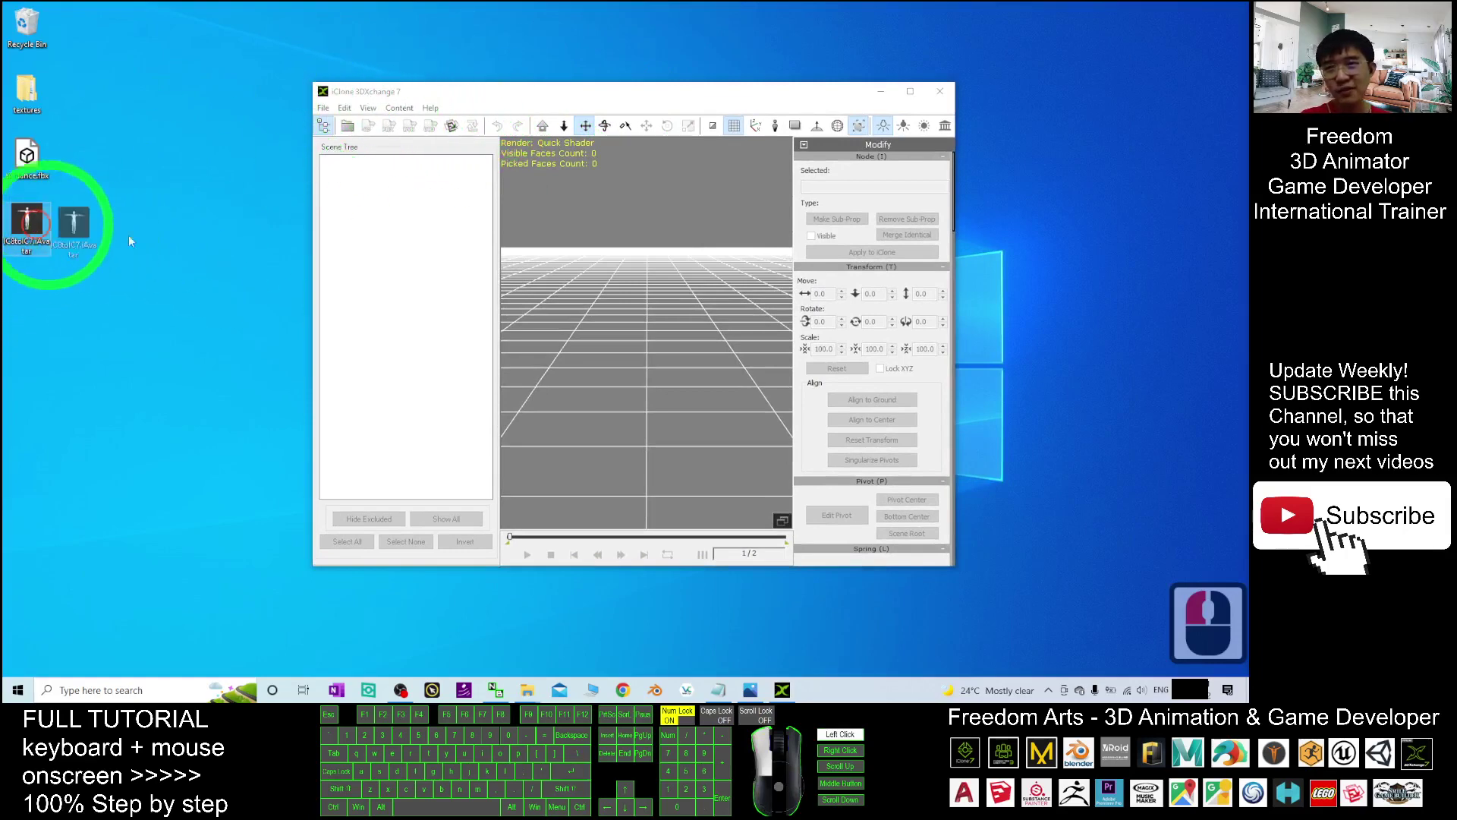
Drag the IC8toIC7 avatar file into the 3DXchange viewport and scroll down to the Motion Library
{"action": "left_click_drag", "start_coordinate": [130, 238], "coordinate": [667, 374]}
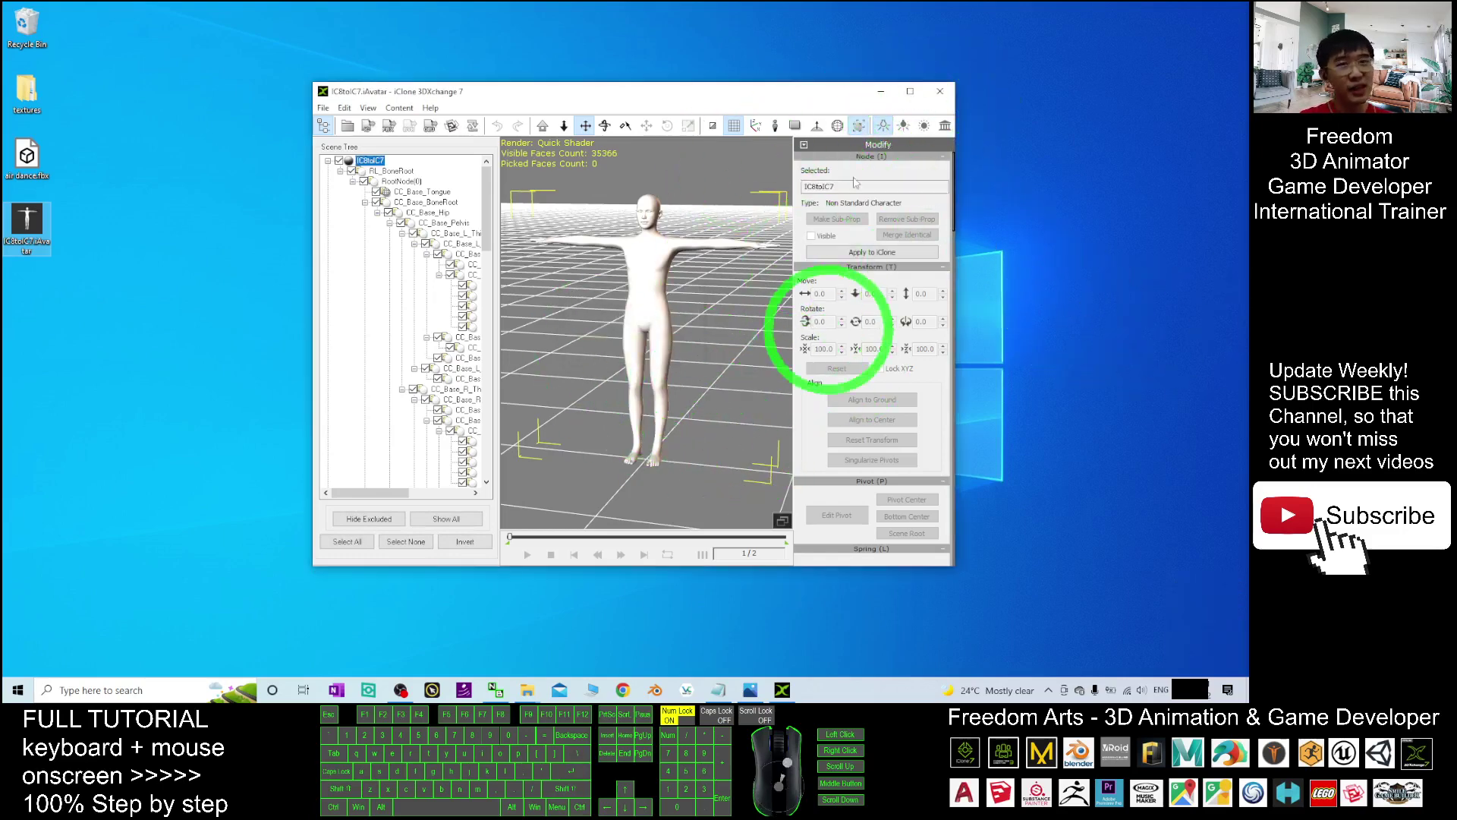
{"action": "left_click_drag", "start_coordinate": [953, 196], "coordinate": [952, 305]}
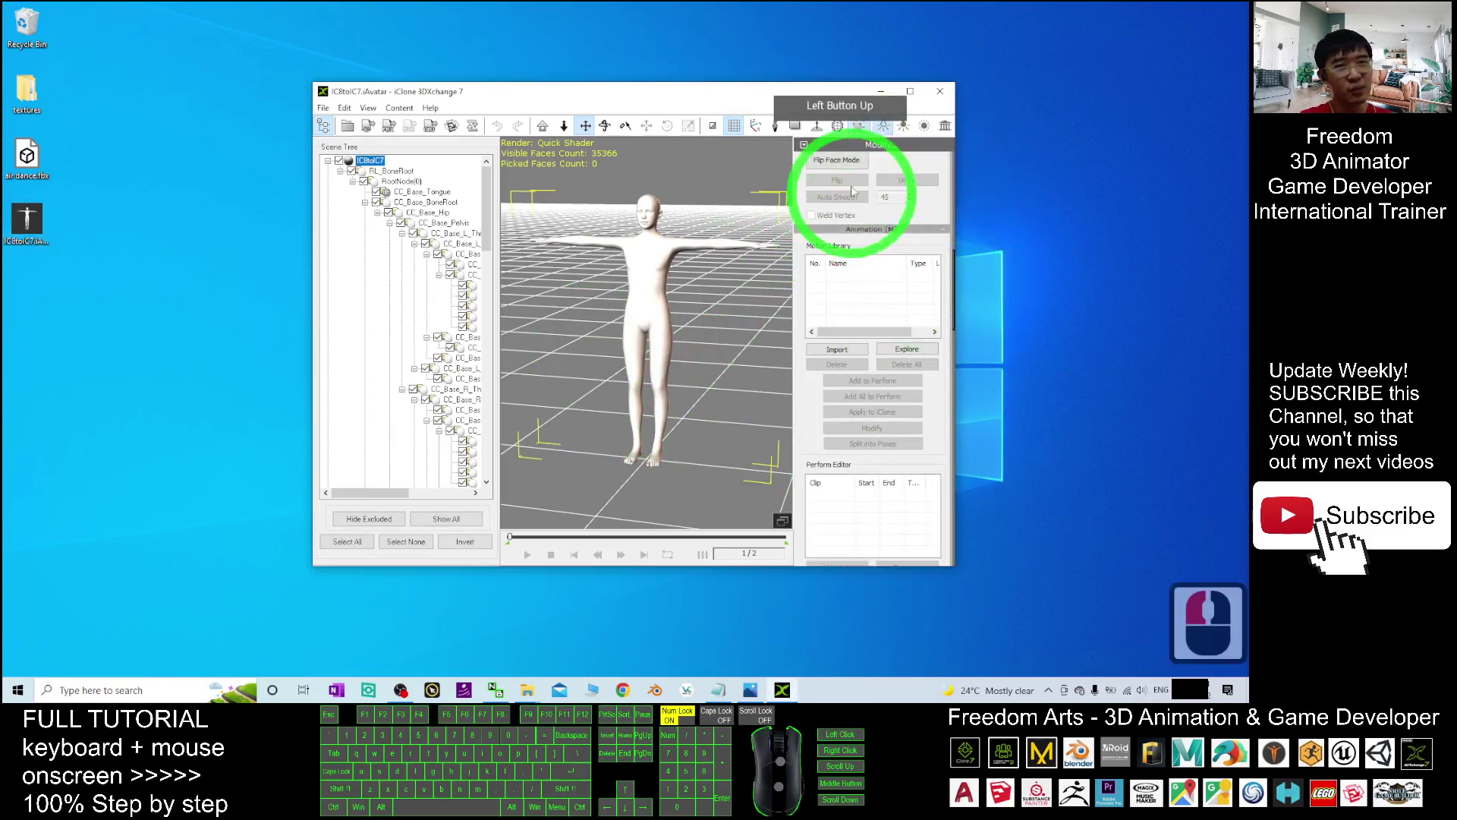
{"action": "left_click", "coordinate": [35, 162]}
Drag air dance.fbx into the Motion Library and accept the Characterization Profile
{"action": "left_click_drag", "start_coordinate": [36, 160], "coordinate": [852, 299]}
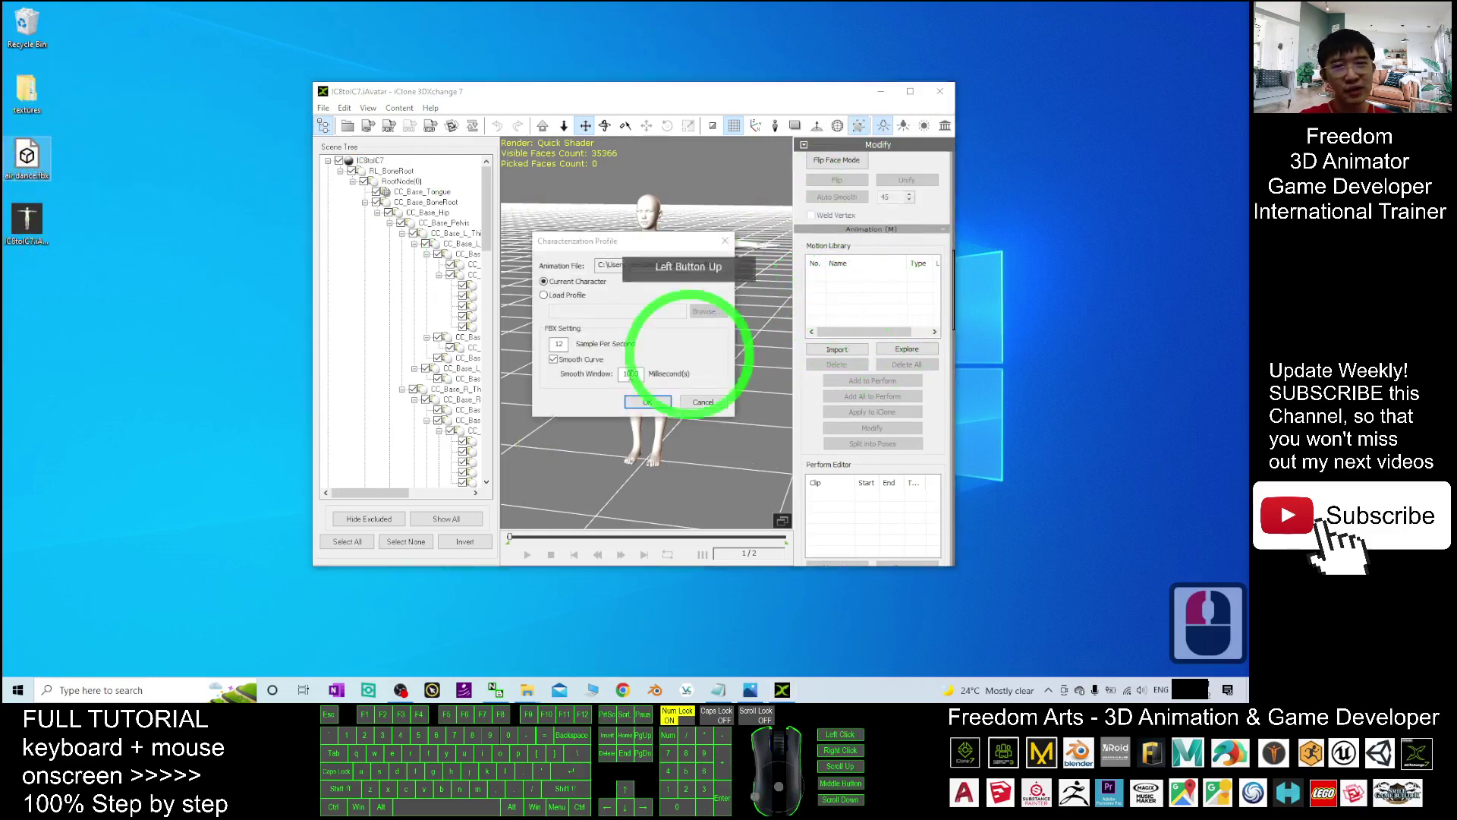
{"action": "left_click", "coordinate": [649, 403]}
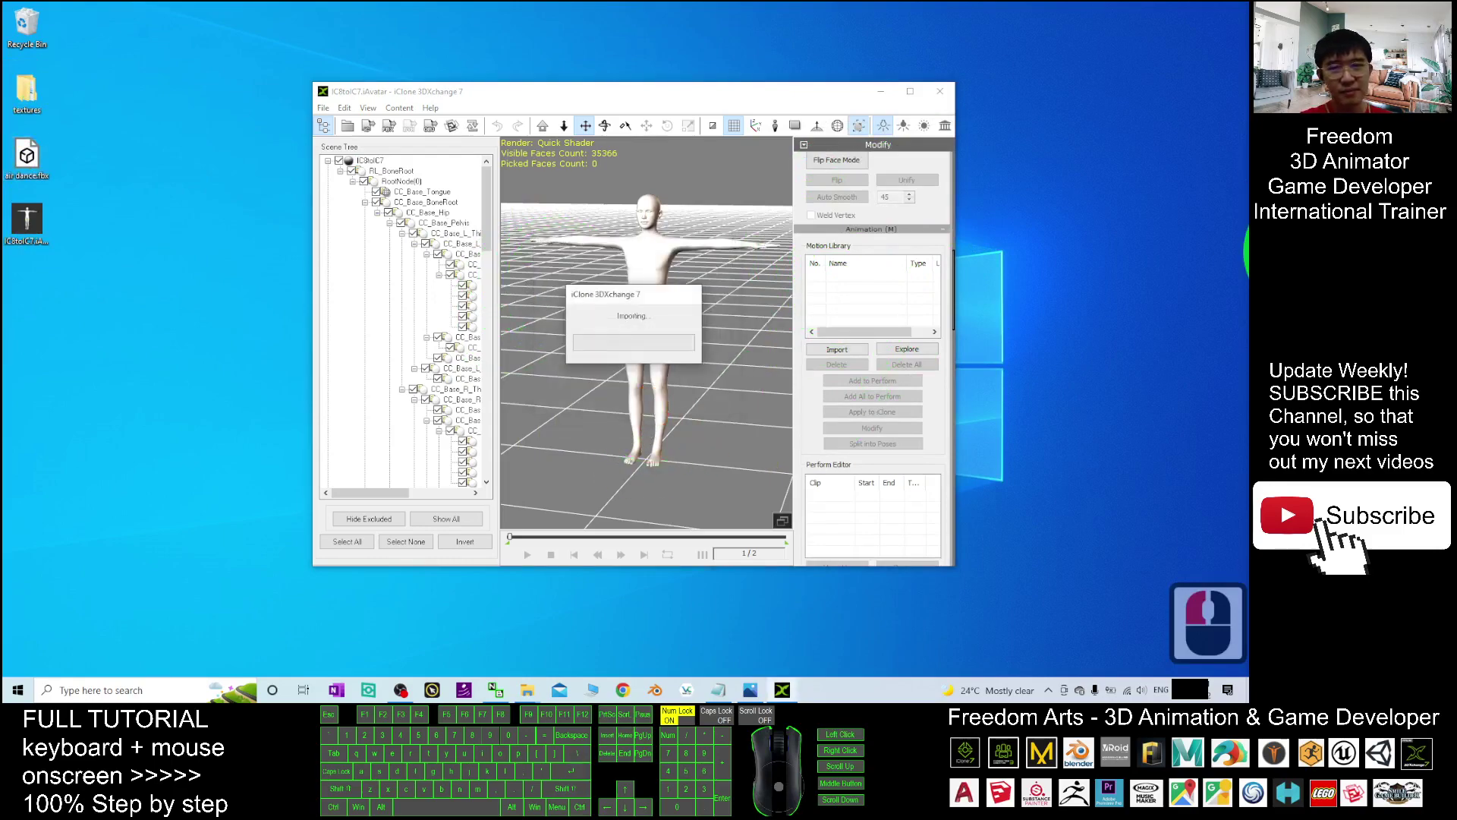
{"action": "left_click", "coordinate": [910, 91]}
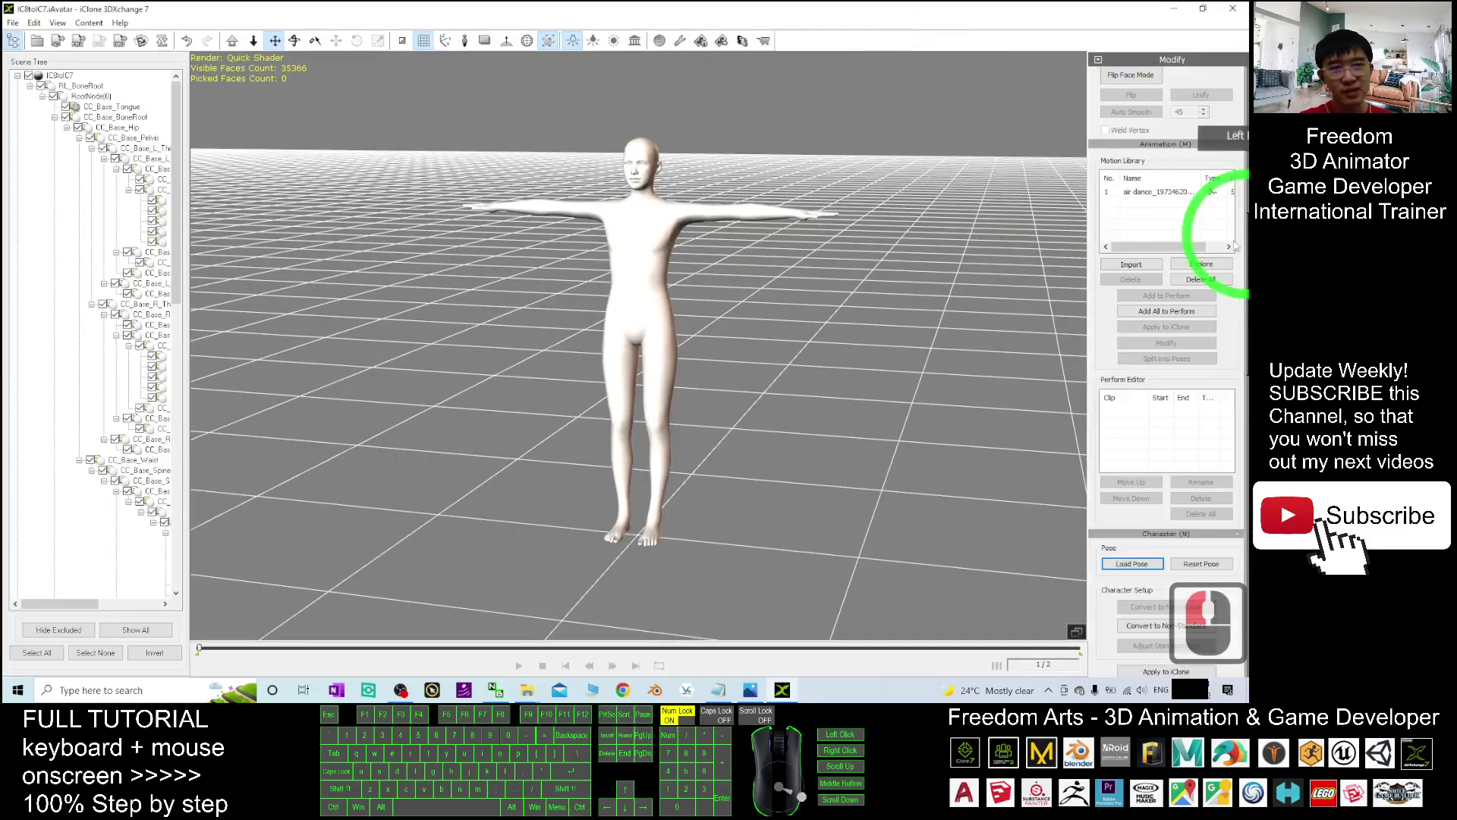
Apply the air dance clip to the avatar, play it back, then rewind to frame one
{"action": "left_click", "coordinate": [1144, 199]}
{"action": "left_click", "coordinate": [496, 617]}
{"action": "left_click", "coordinate": [517, 665]}
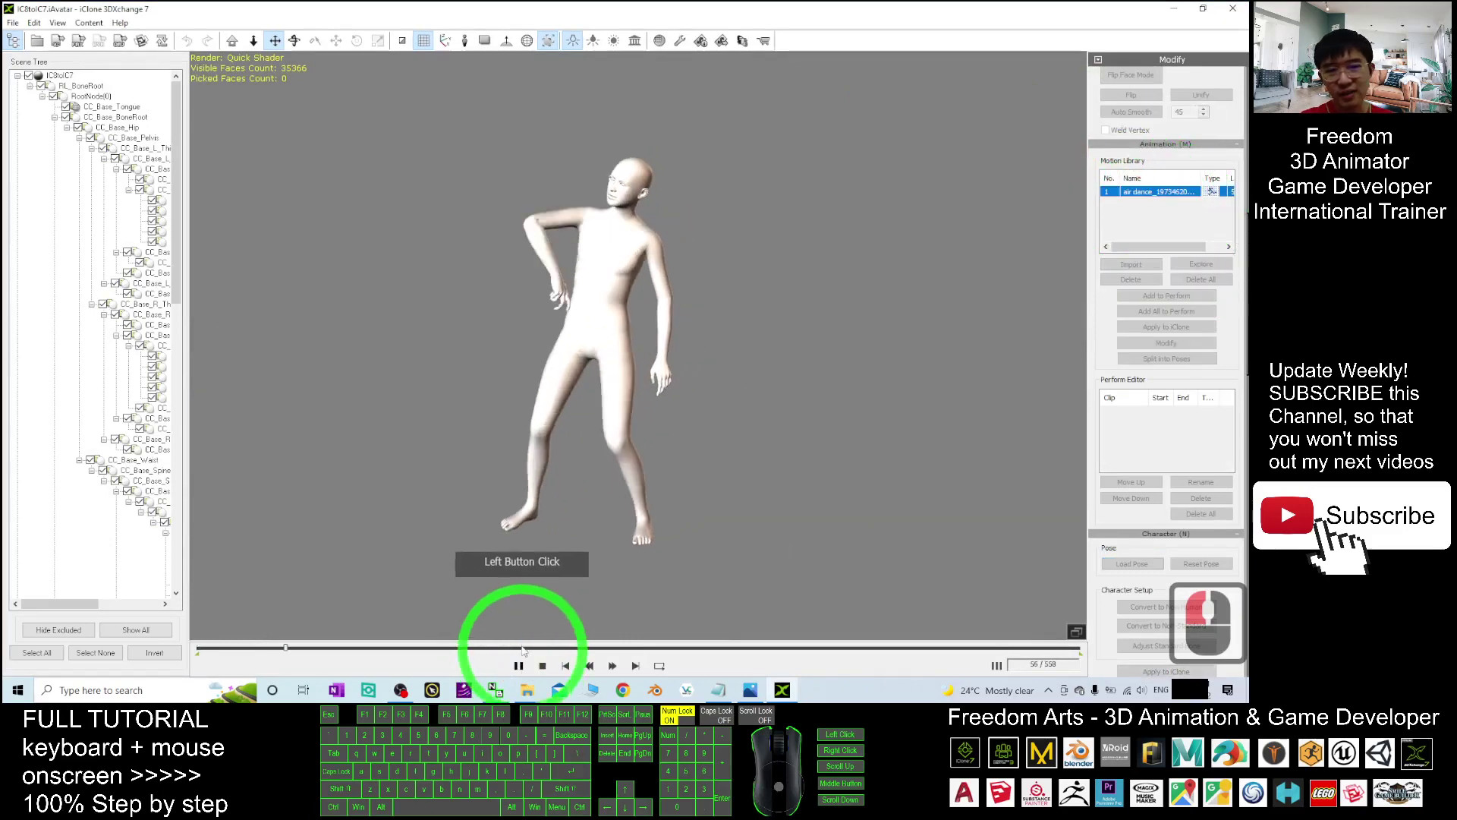
{"action": "scroll", "coordinate": [599, 432], "scroll_direction": "down", "scroll_amount": 4}
{"action": "scroll", "coordinate": [593, 443], "scroll_direction": "down", "scroll_amount": 4}
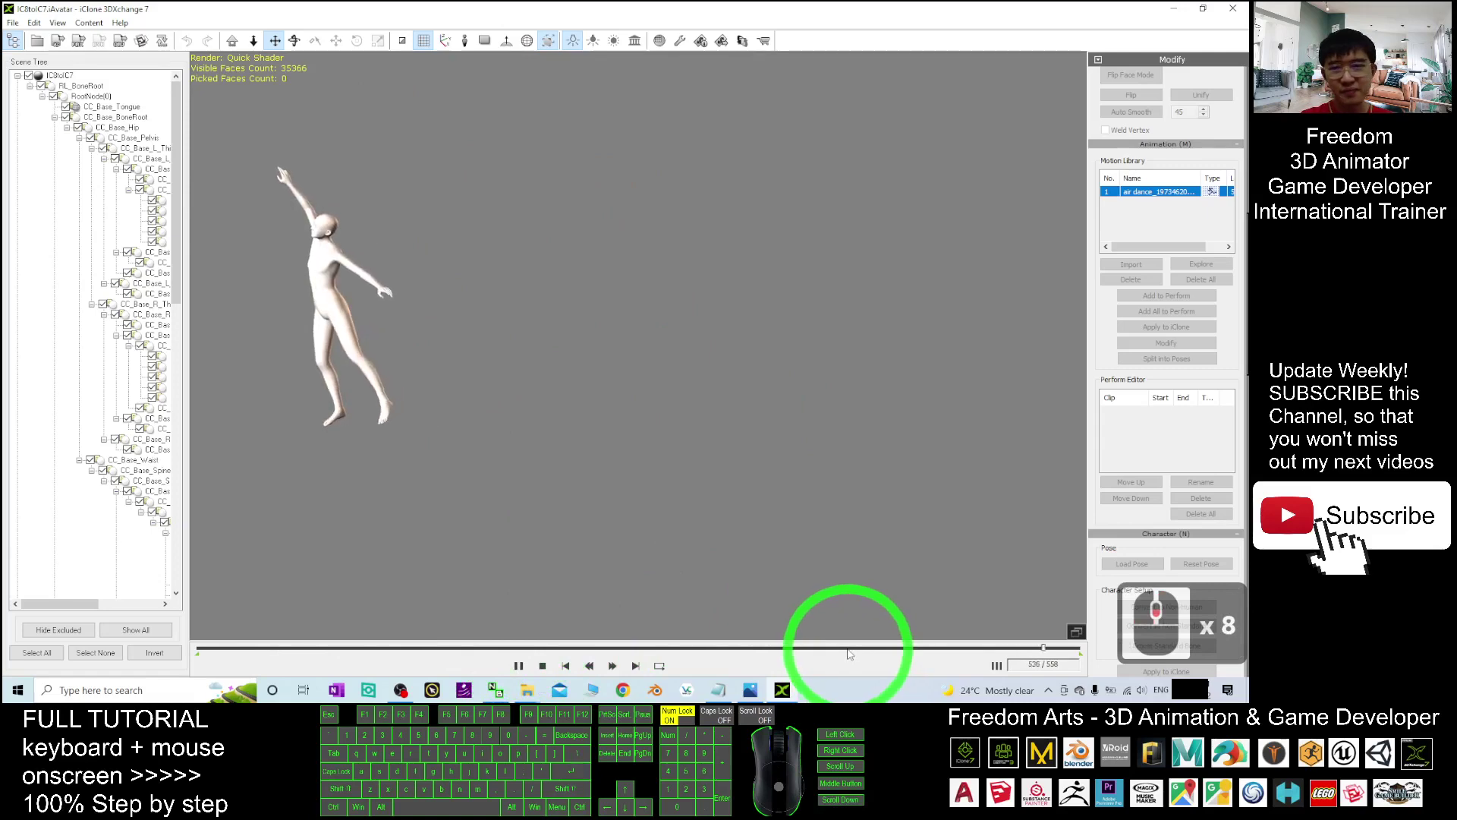
{"action": "left_click", "coordinate": [565, 665]}
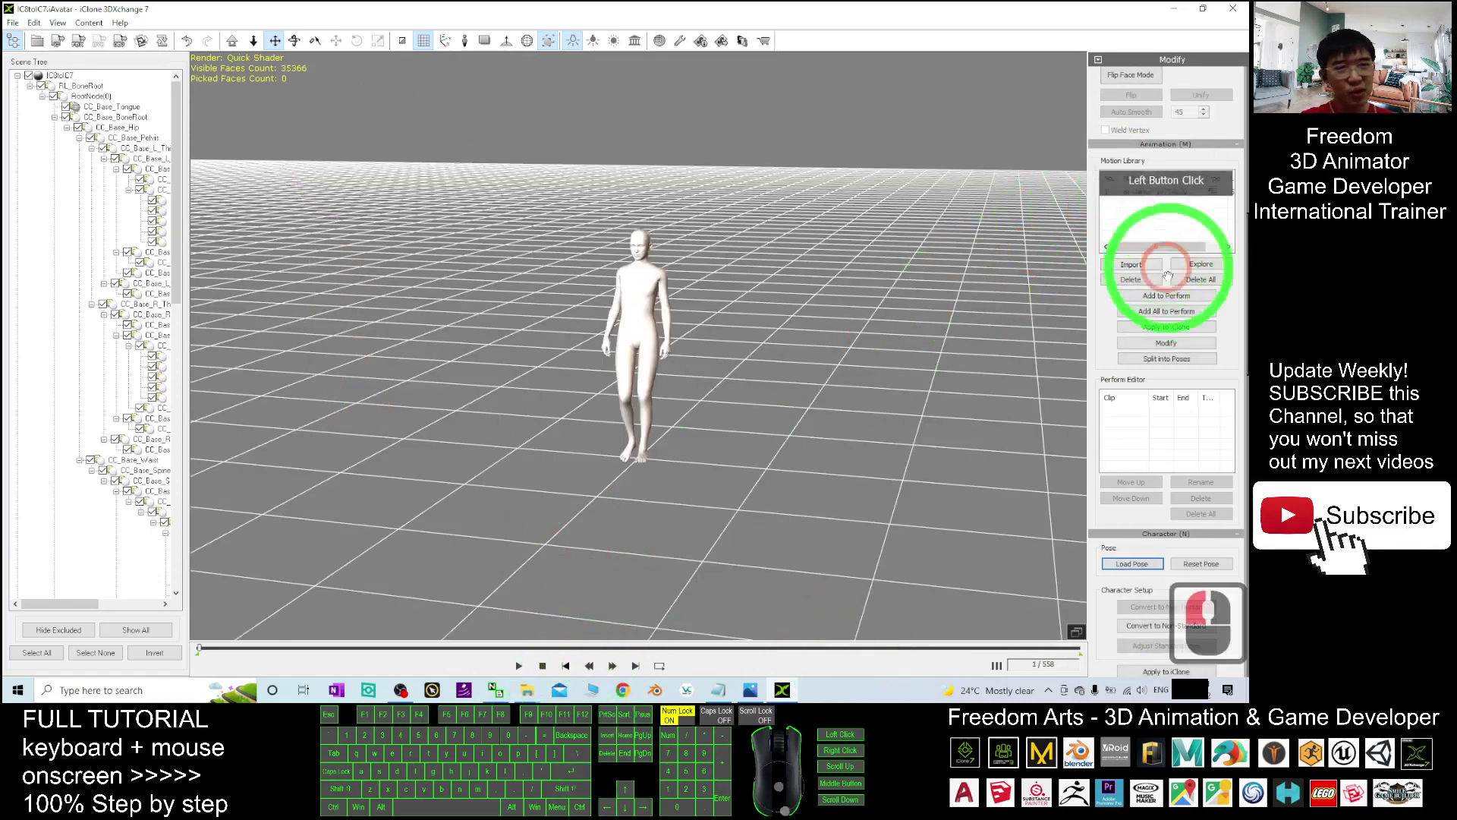
Add air dance to the perform list and set the export to animation only, no geometry
{"action": "left_click", "coordinate": [1165, 313]}
{"action": "left_click_drag", "start_coordinate": [721, 9], "coordinate": [704, 93]}
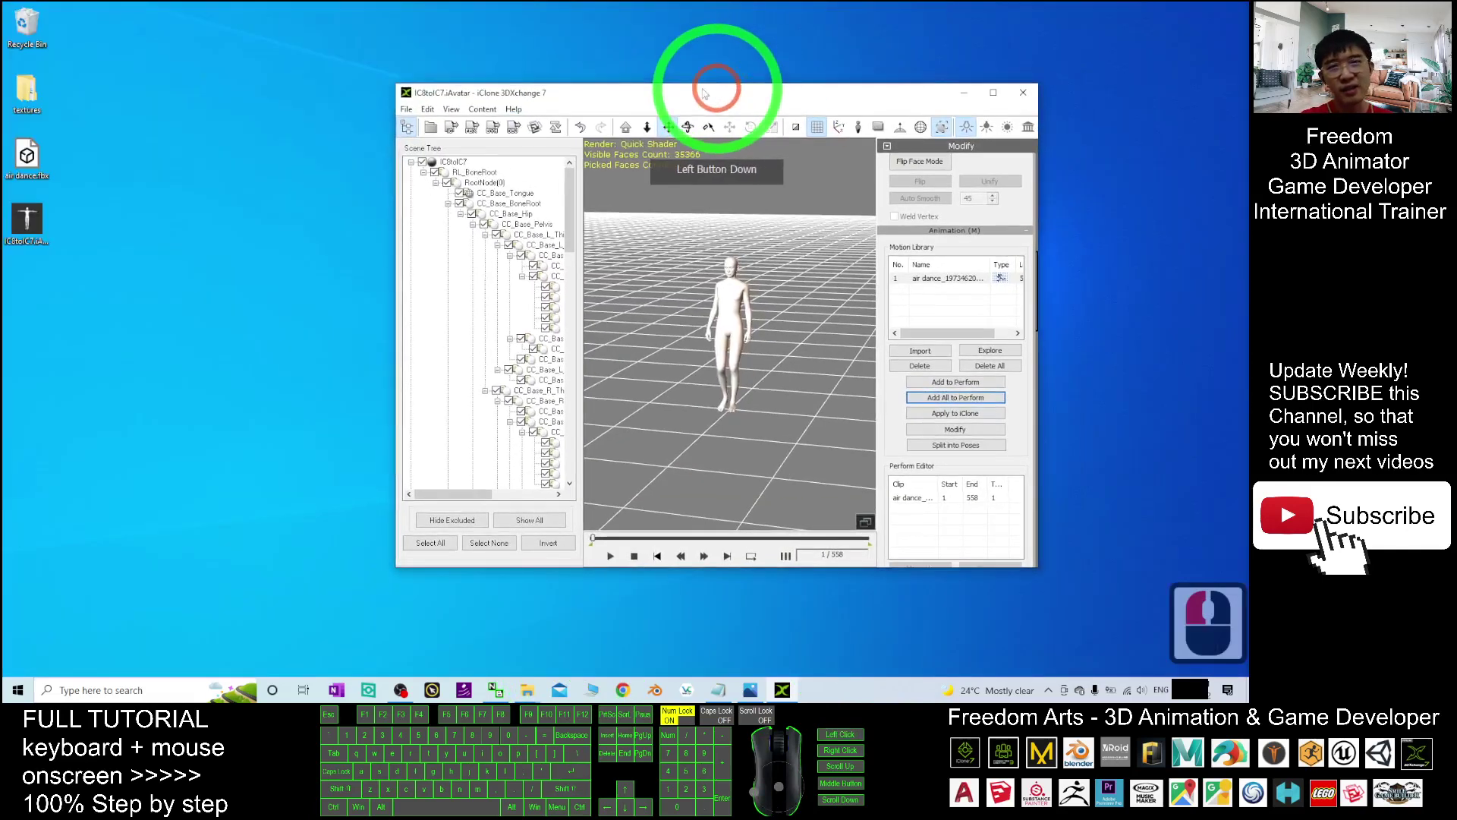
{"action": "left_click", "coordinate": [406, 109]}
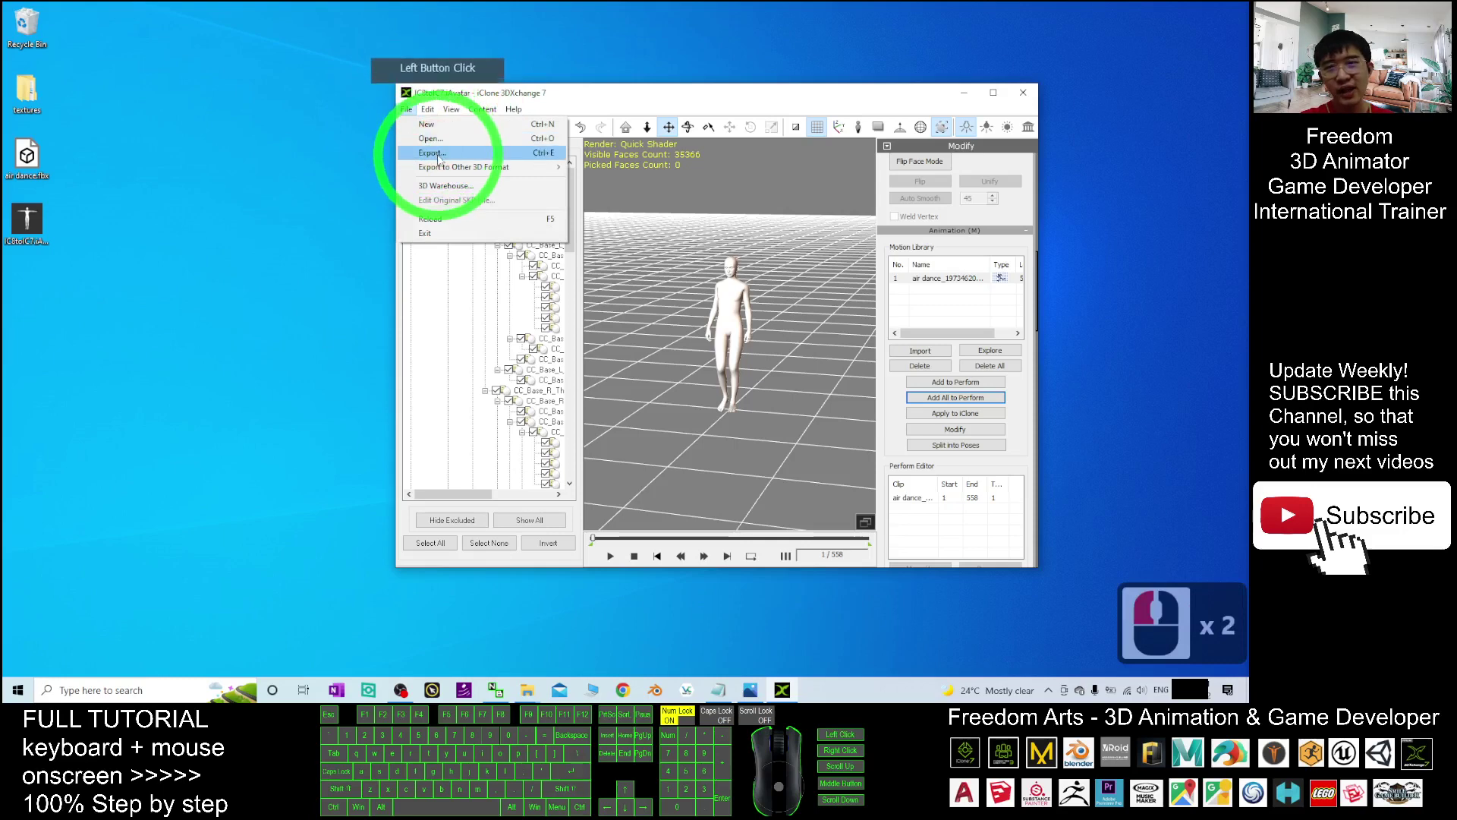
{"action": "left_click", "coordinate": [438, 156]}
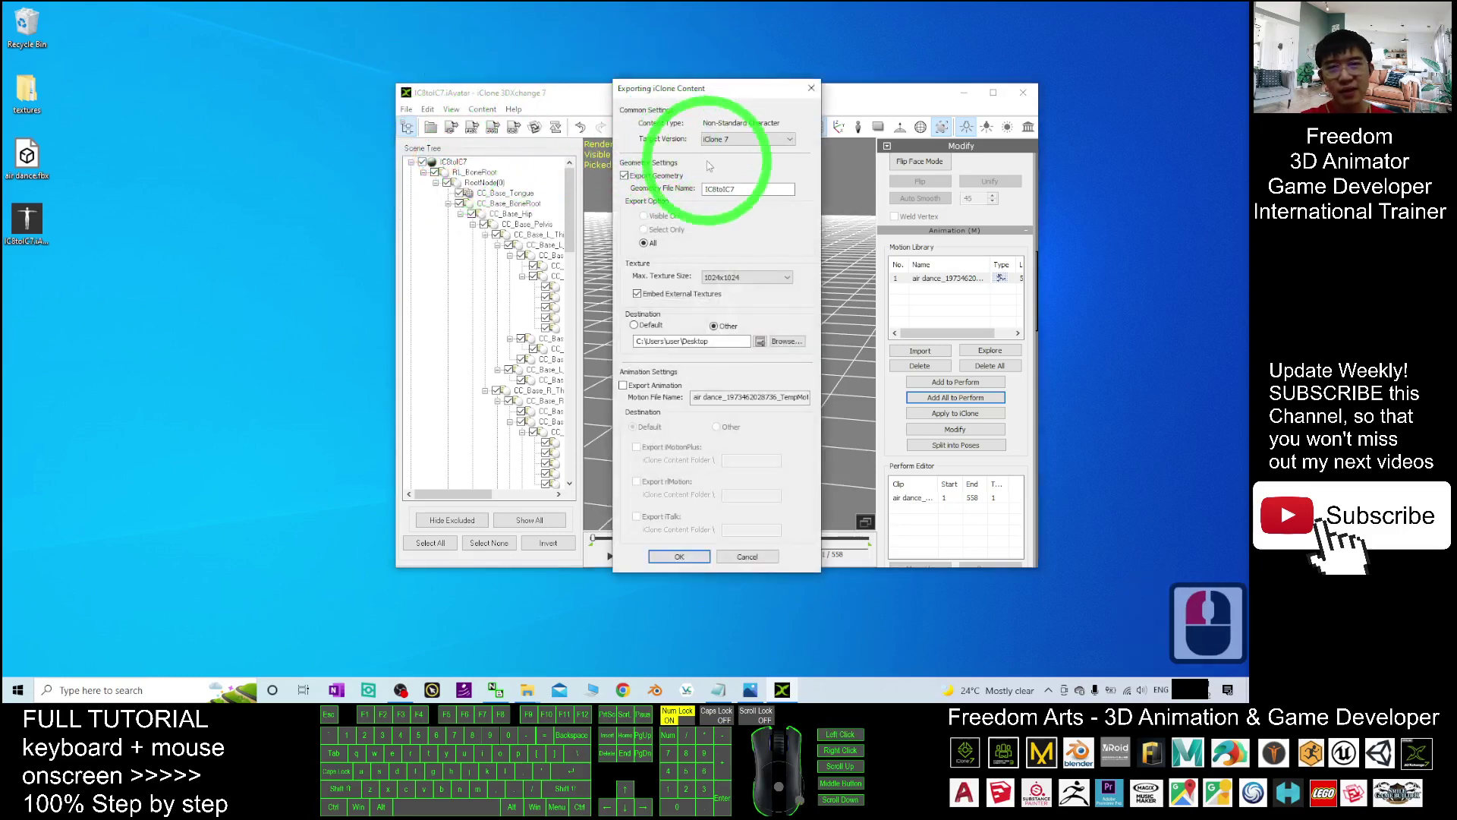
{"action": "left_click", "coordinate": [623, 385]}
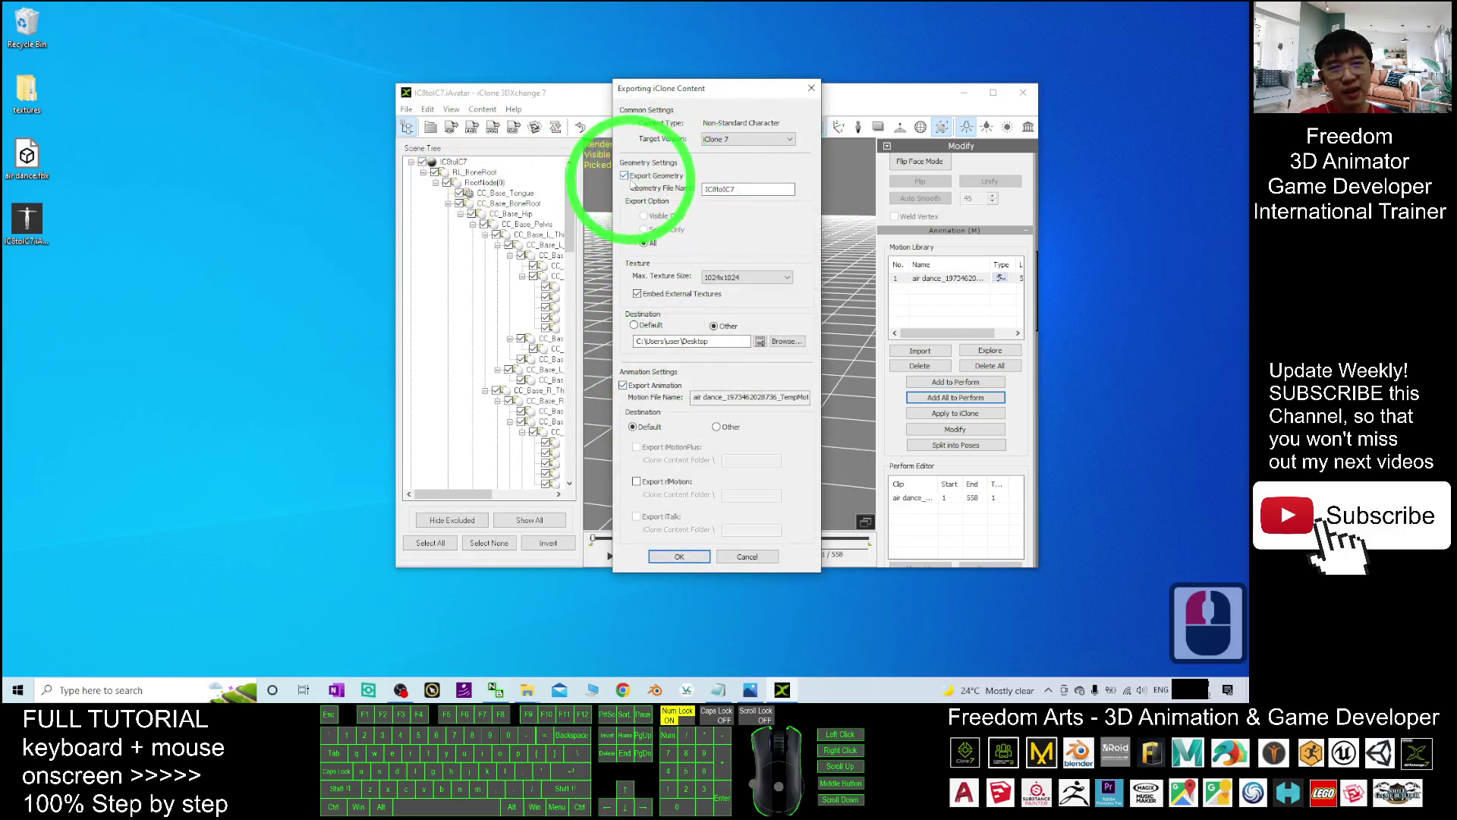
{"action": "left_click", "coordinate": [625, 176]}
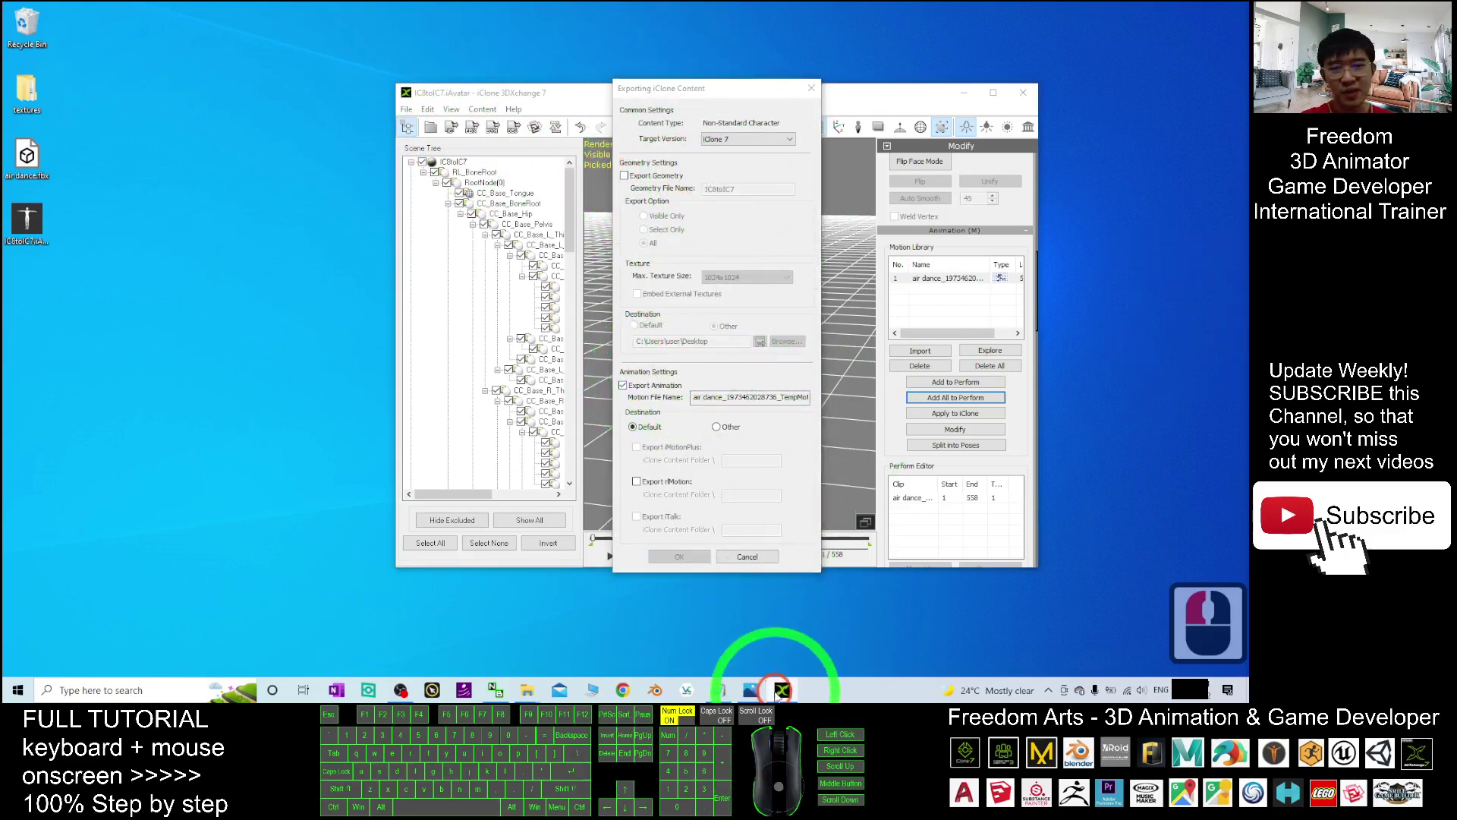
{"action": "left_click", "coordinate": [750, 689]}
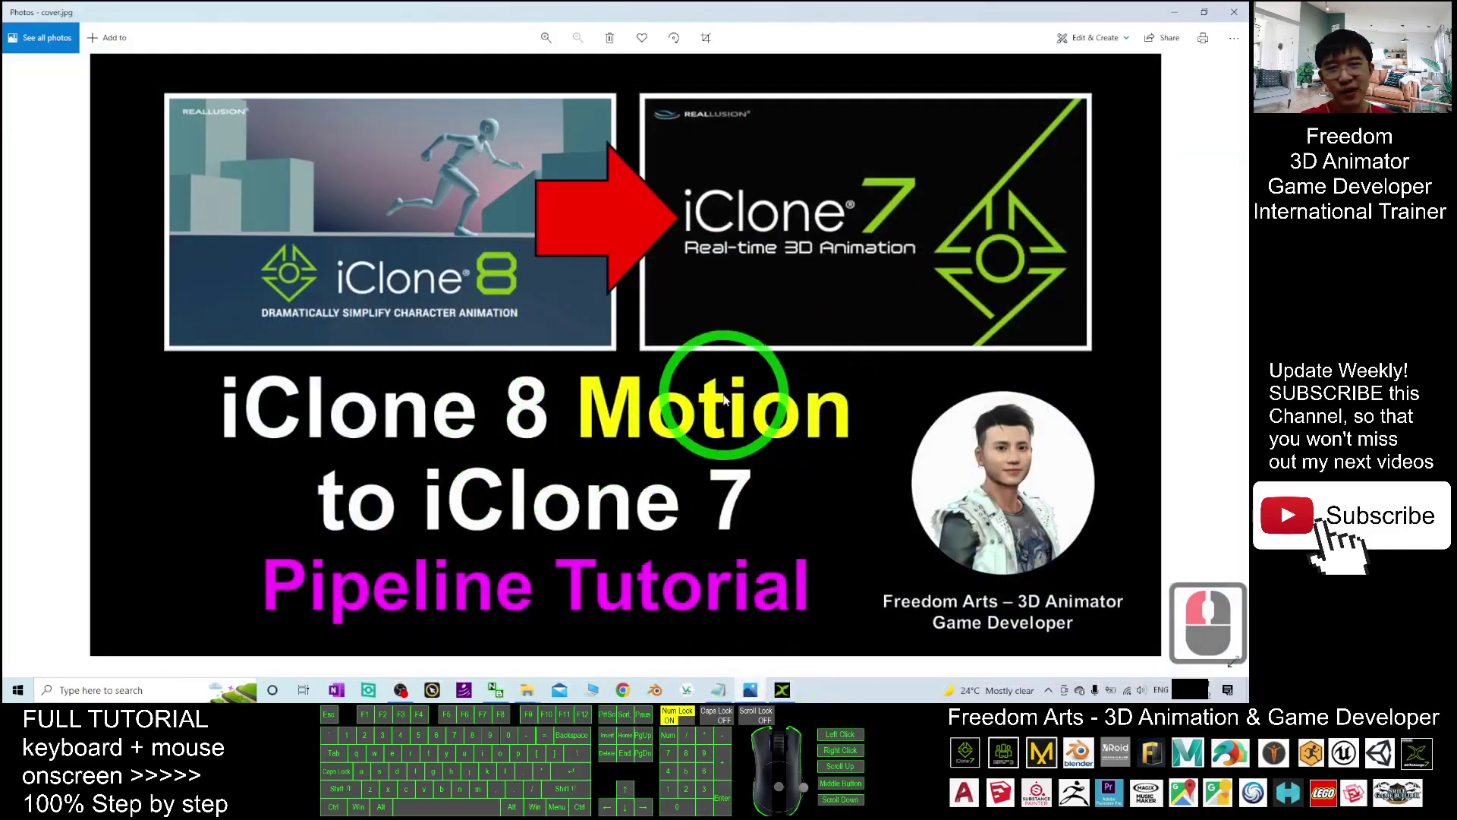
Minimize the cover.jpg image in Photos to return to the 3DXchange export dialog
{"action": "left_click", "coordinate": [1177, 16]}
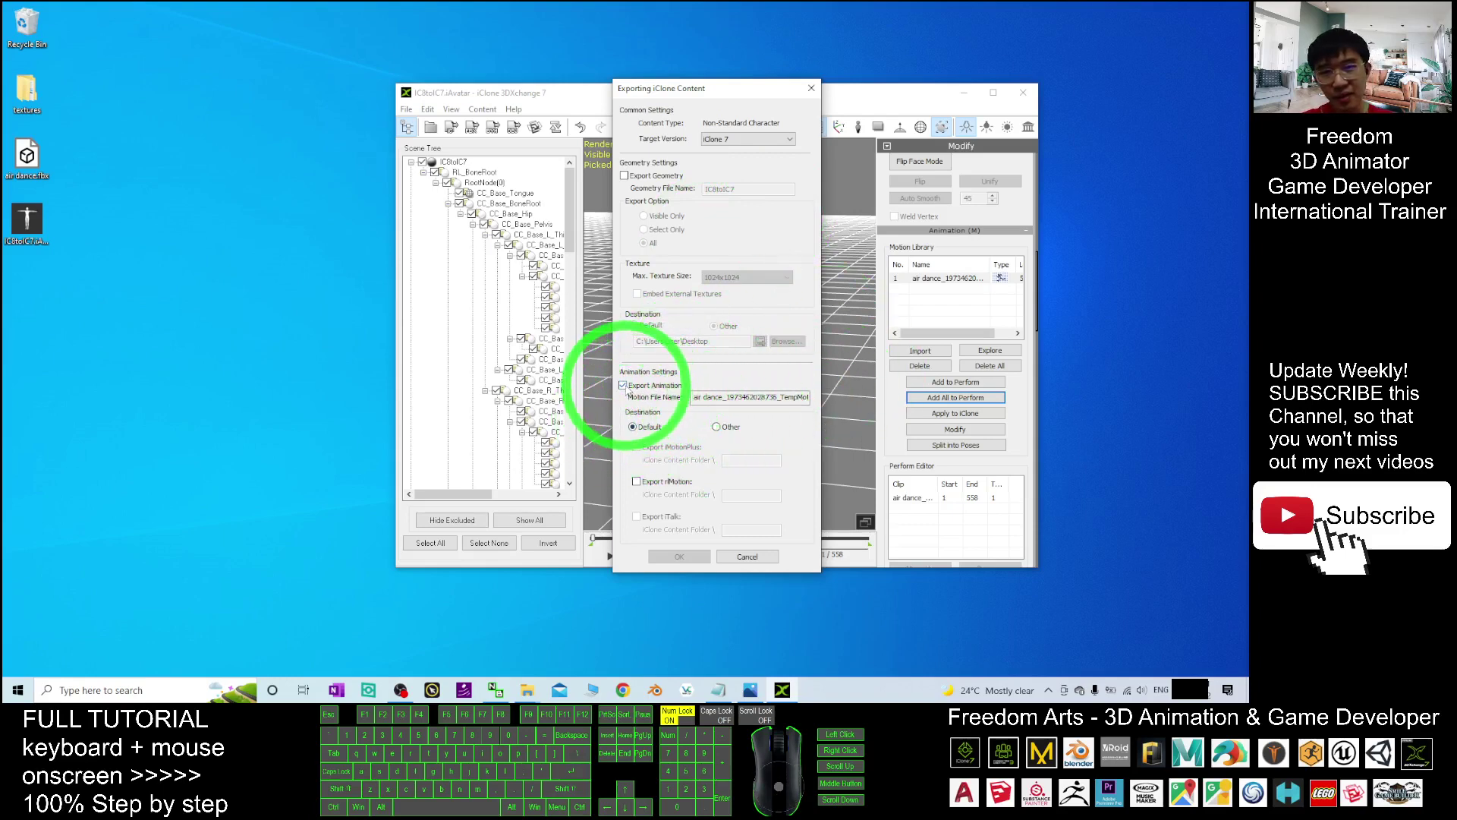
Enable iMotion export to an Other destination, choose the Desktop folder, and export the motion
{"action": "left_click", "coordinate": [636, 480]}
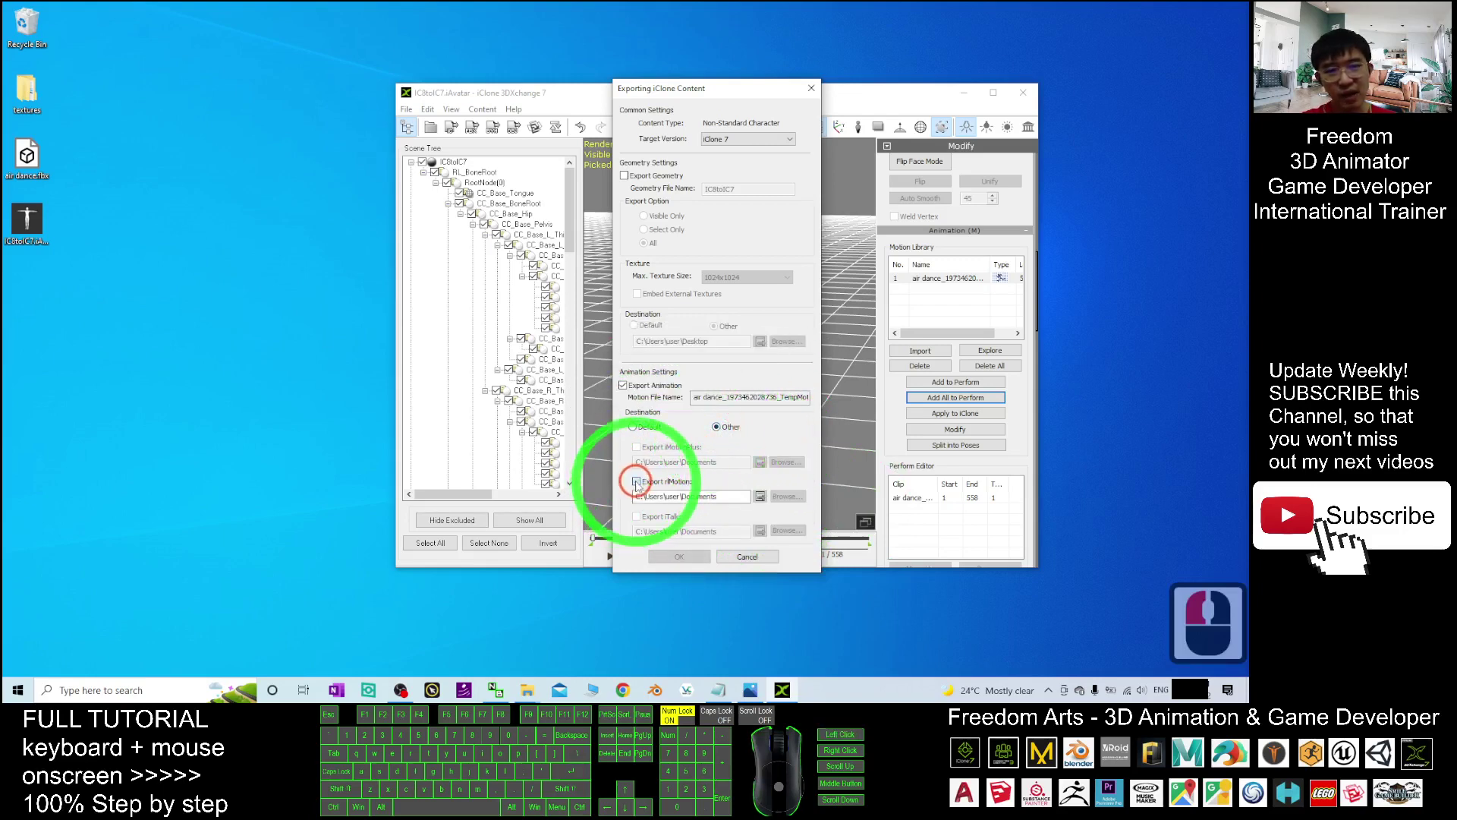
{"action": "left_click", "coordinate": [637, 482]}
{"action": "left_click", "coordinate": [787, 496]}
{"action": "left_click", "coordinate": [713, 349]}
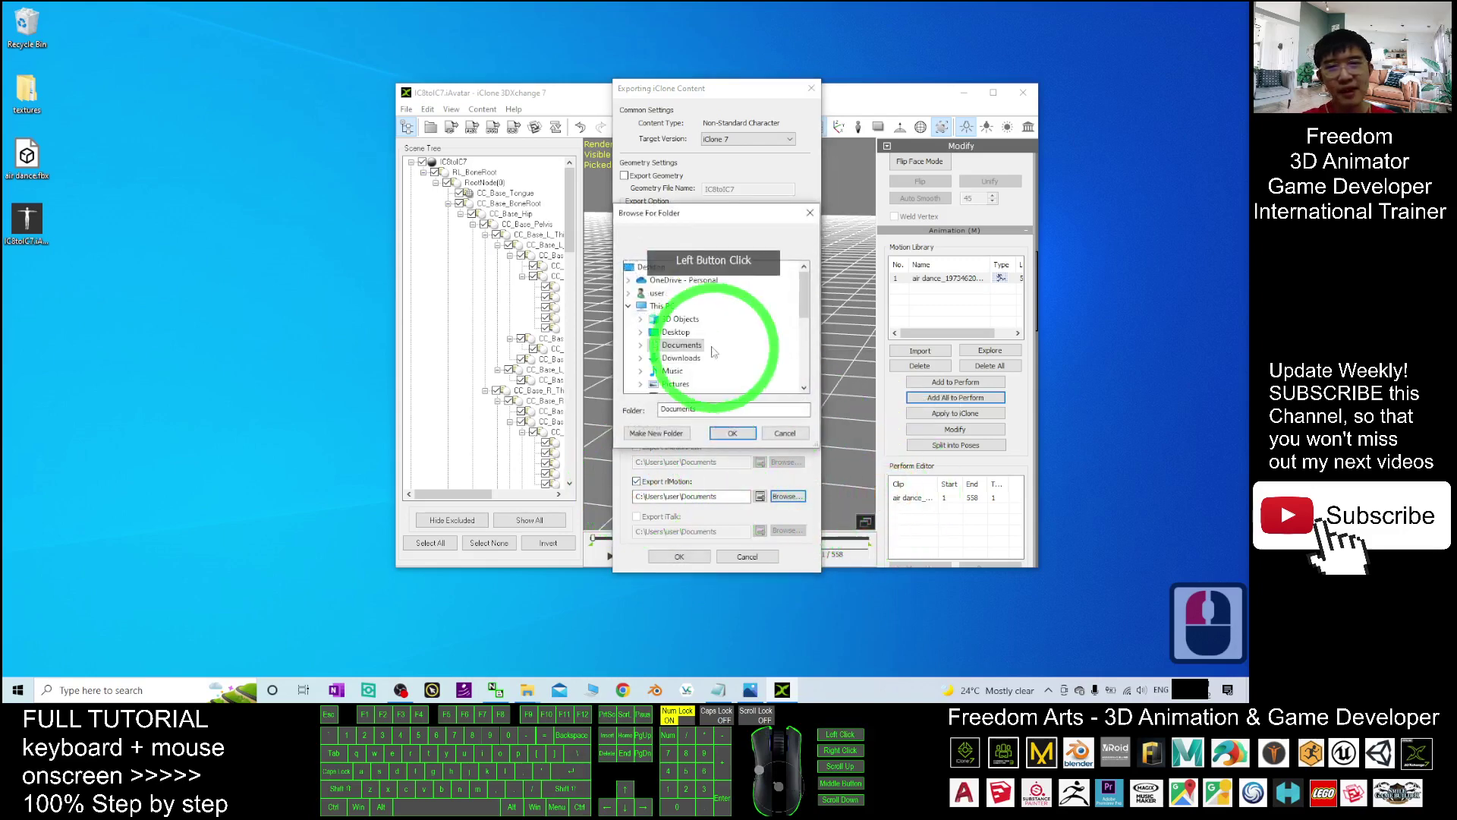
{"action": "left_click", "coordinate": [650, 266]}
{"action": "left_click", "coordinate": [47, 317]}
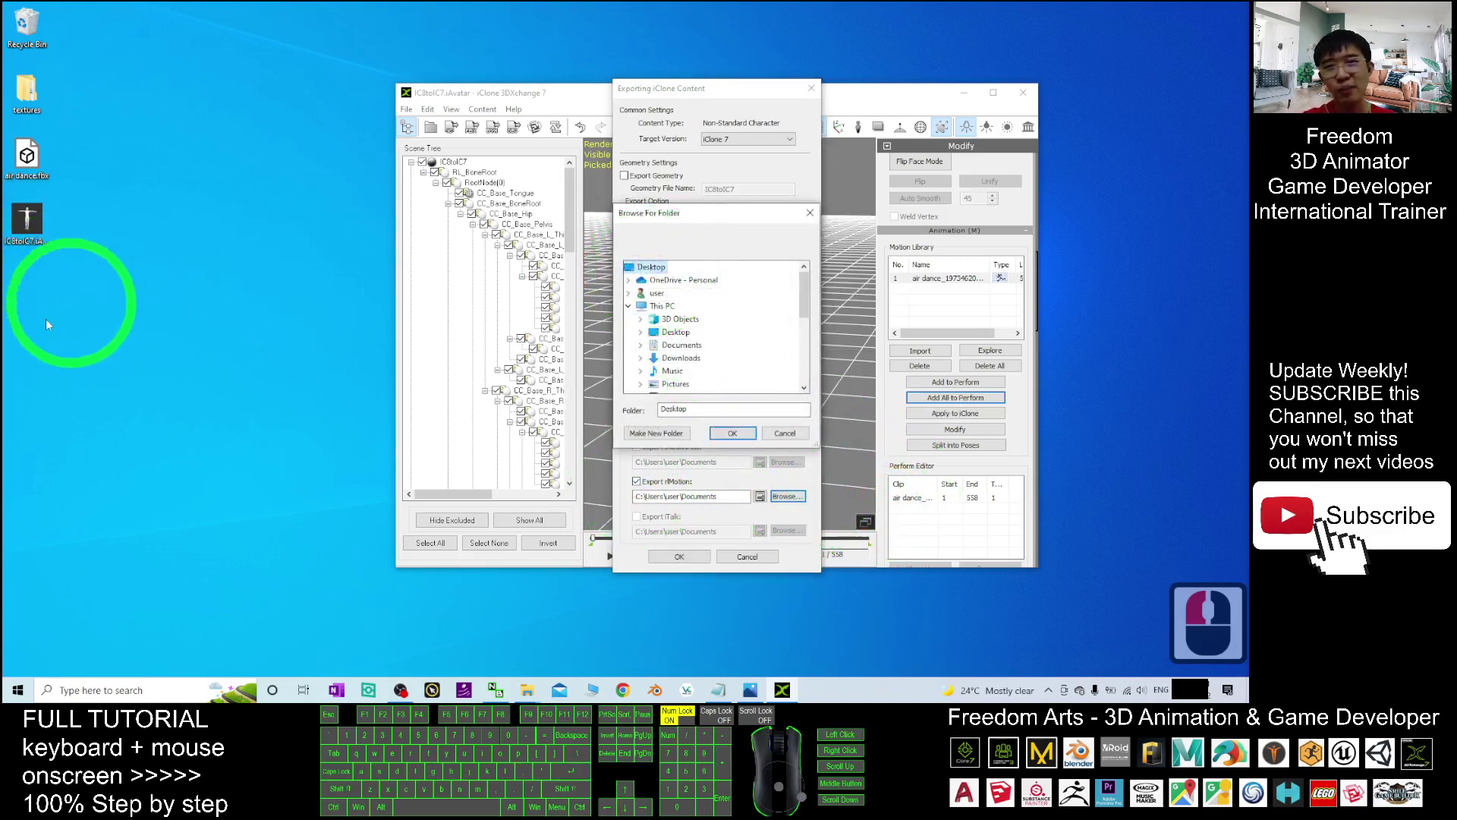
{"action": "left_click", "coordinate": [733, 433]}
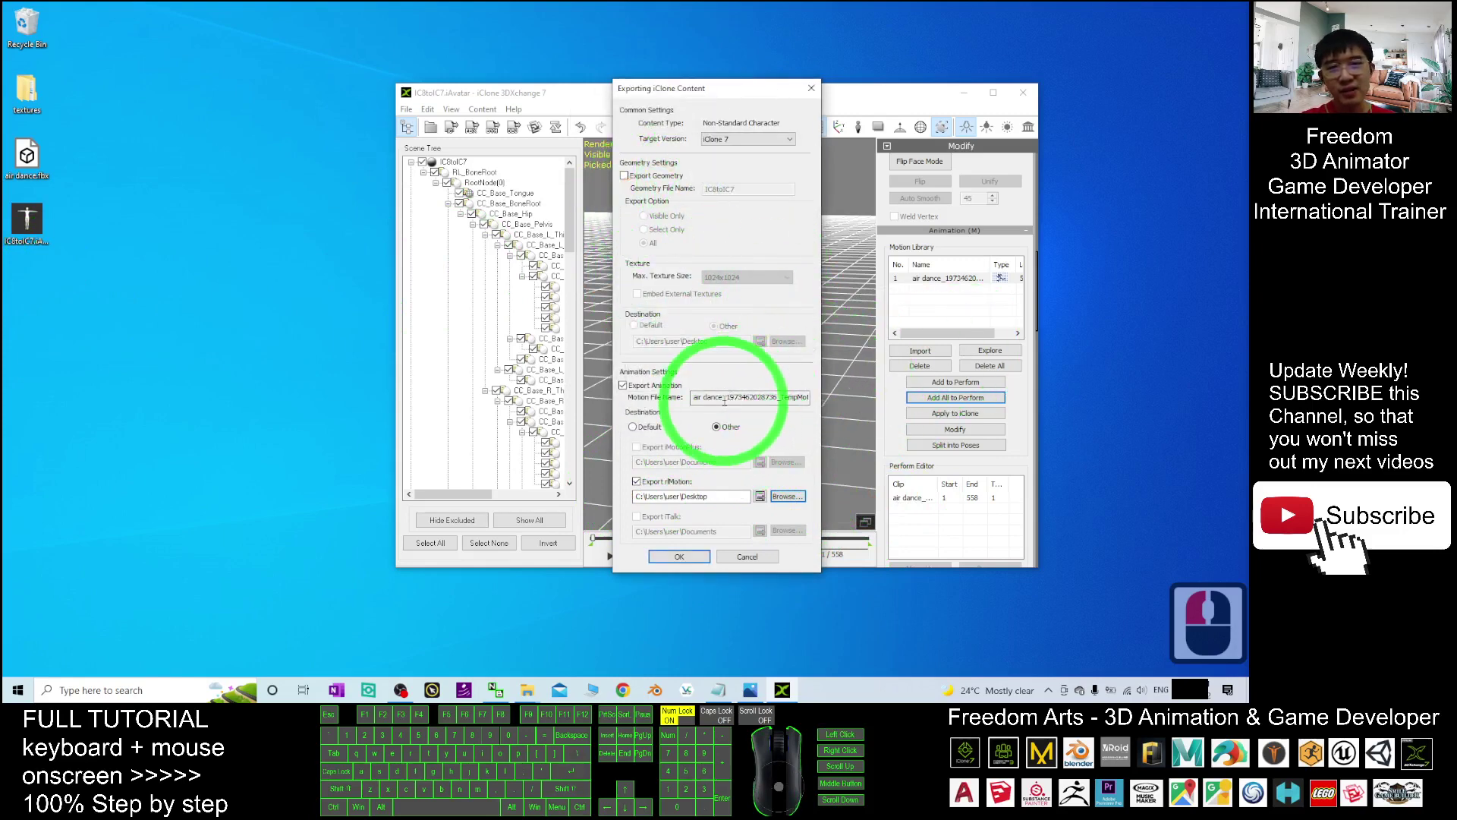
{"action": "mouse_move", "coordinate": [768, 396]}
{"action": "left_mouse_down"}
{"action": "mouse_move", "coordinate": [790, 396]}
{"action": "mouse_move", "coordinate": [755, 393]}
{"action": "left_mouse_up"}
{"action": "left_click", "coordinate": [679, 556]}
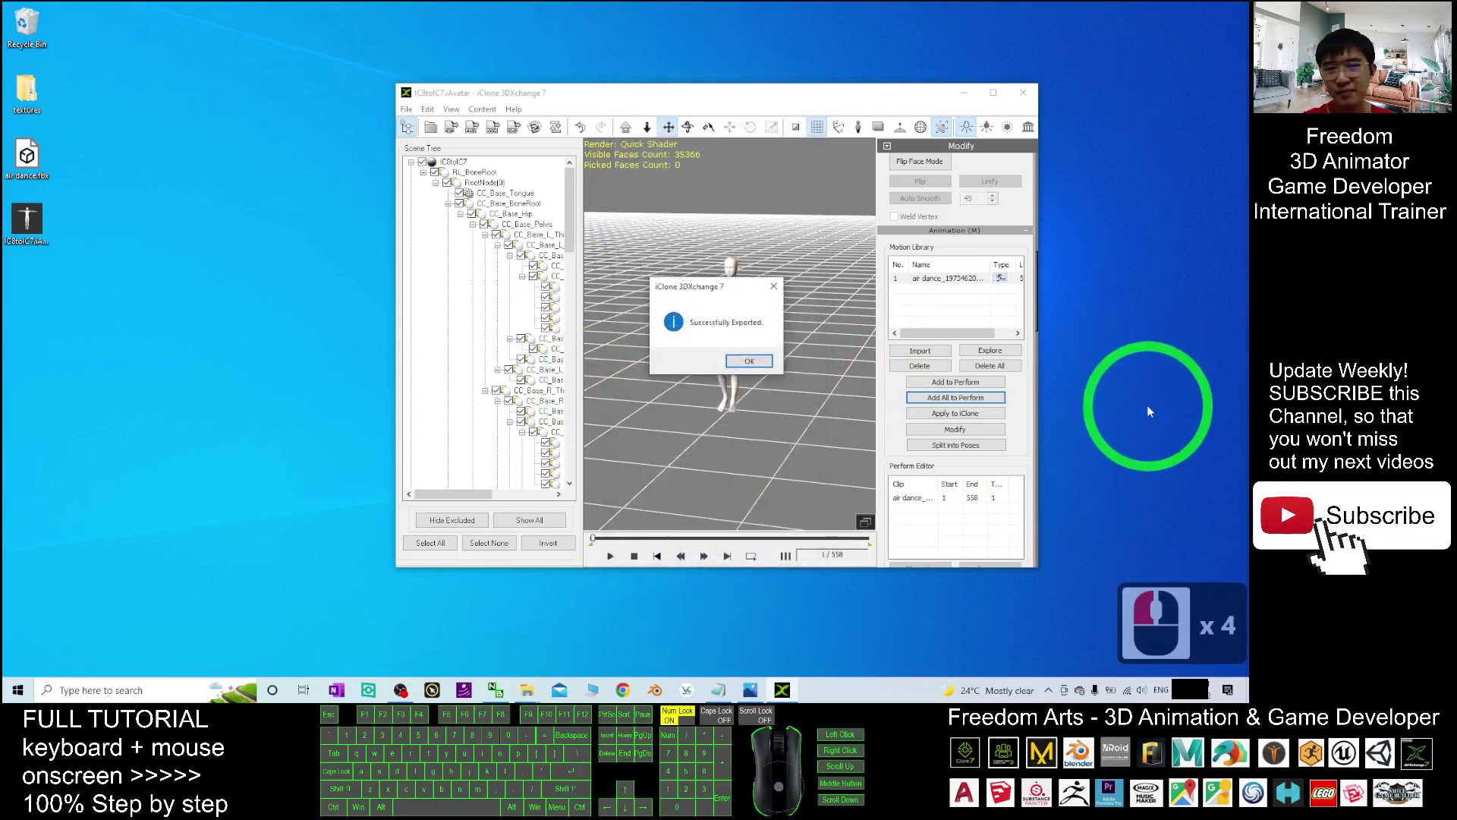
Confirm the successful export and select the air dance iMotion file on the desktop
{"action": "left_click", "coordinate": [748, 362]}
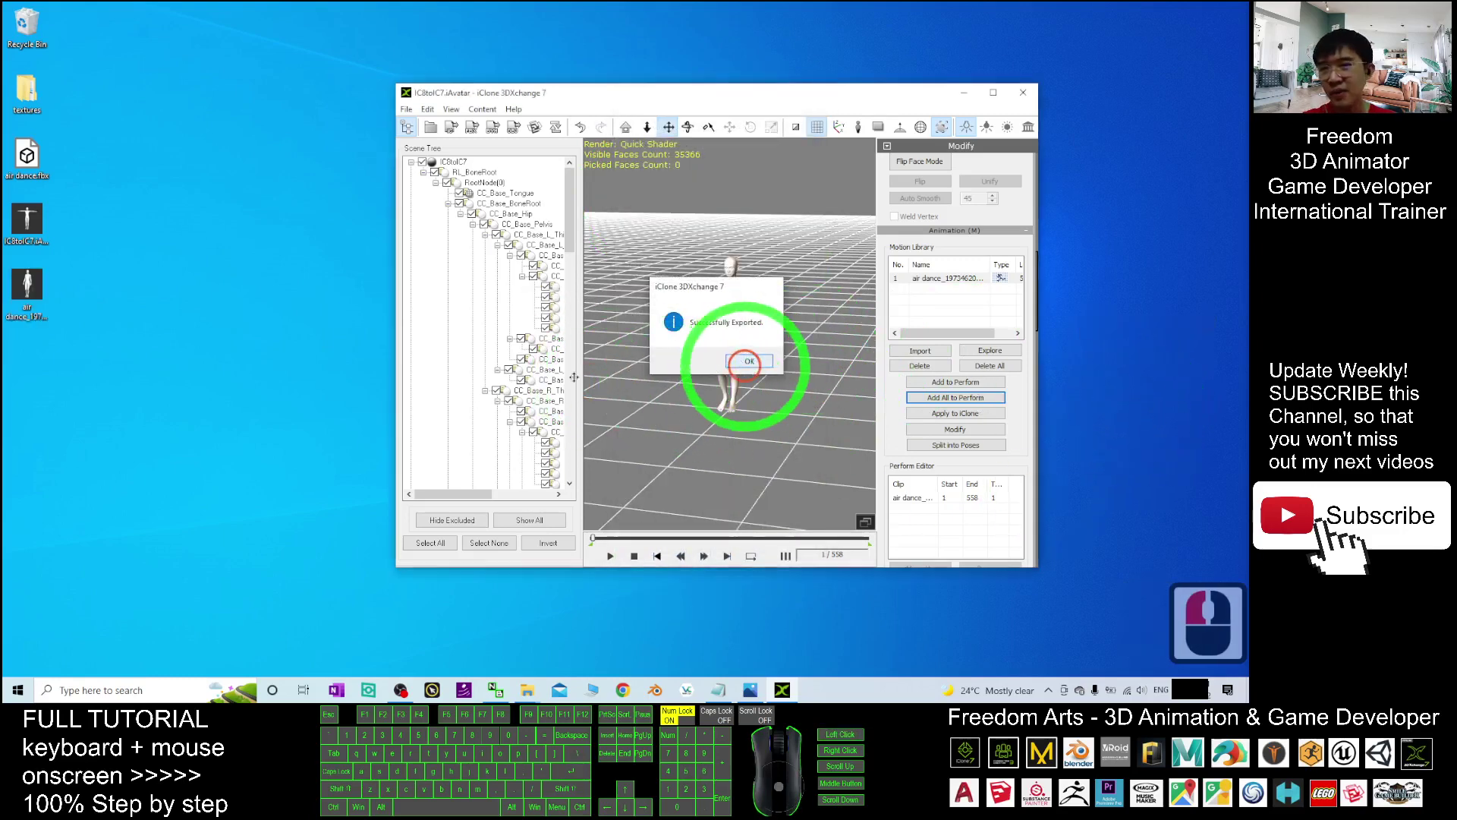
{"action": "left_click", "coordinate": [32, 322]}
{"action": "left_click", "coordinate": [35, 315]}
{"action": "left_click", "coordinate": [40, 353]}
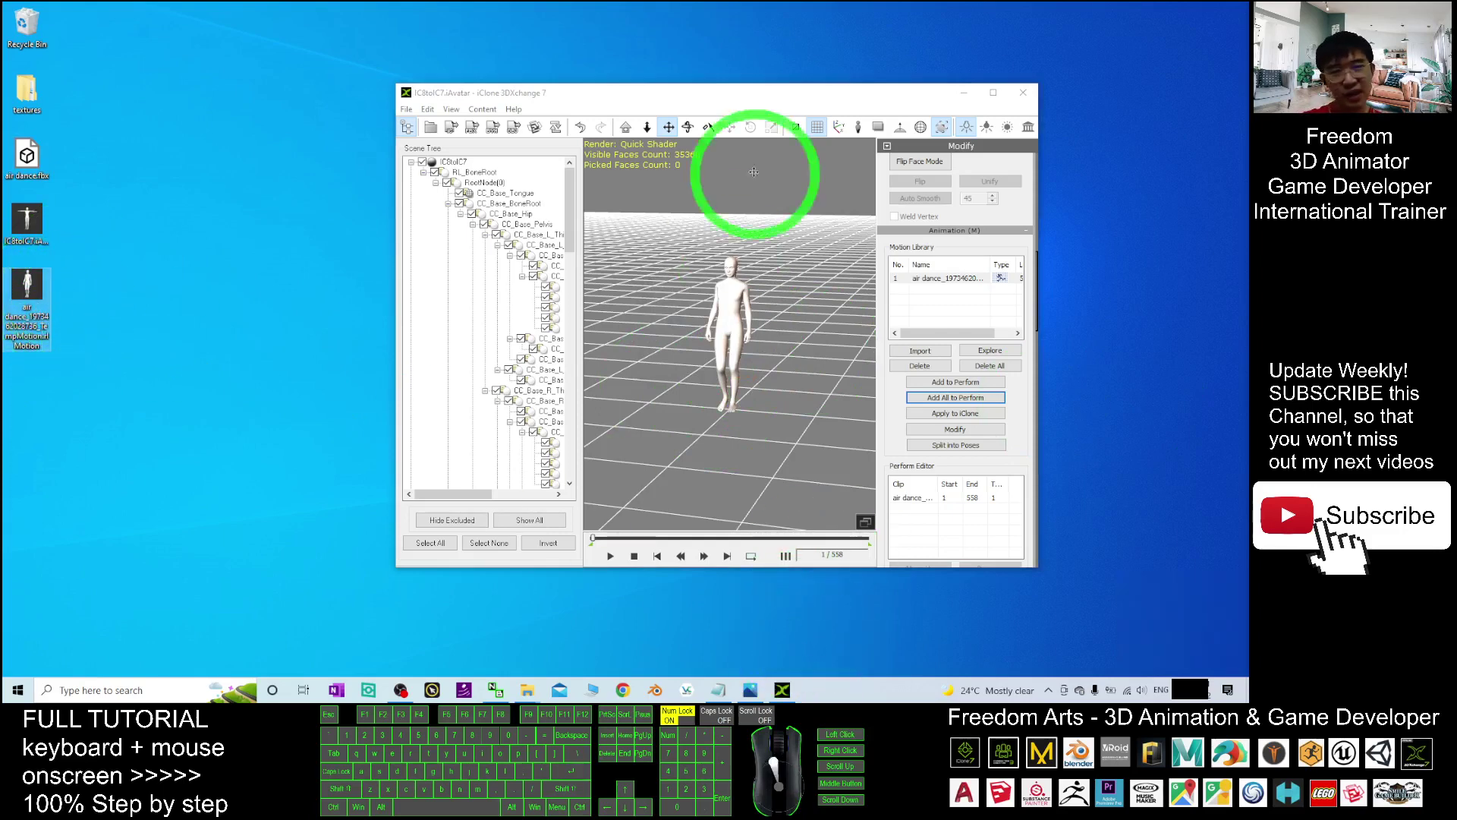
Exit 3DXchange 7 without exporting the data again
{"action": "left_click", "coordinate": [1022, 93]}
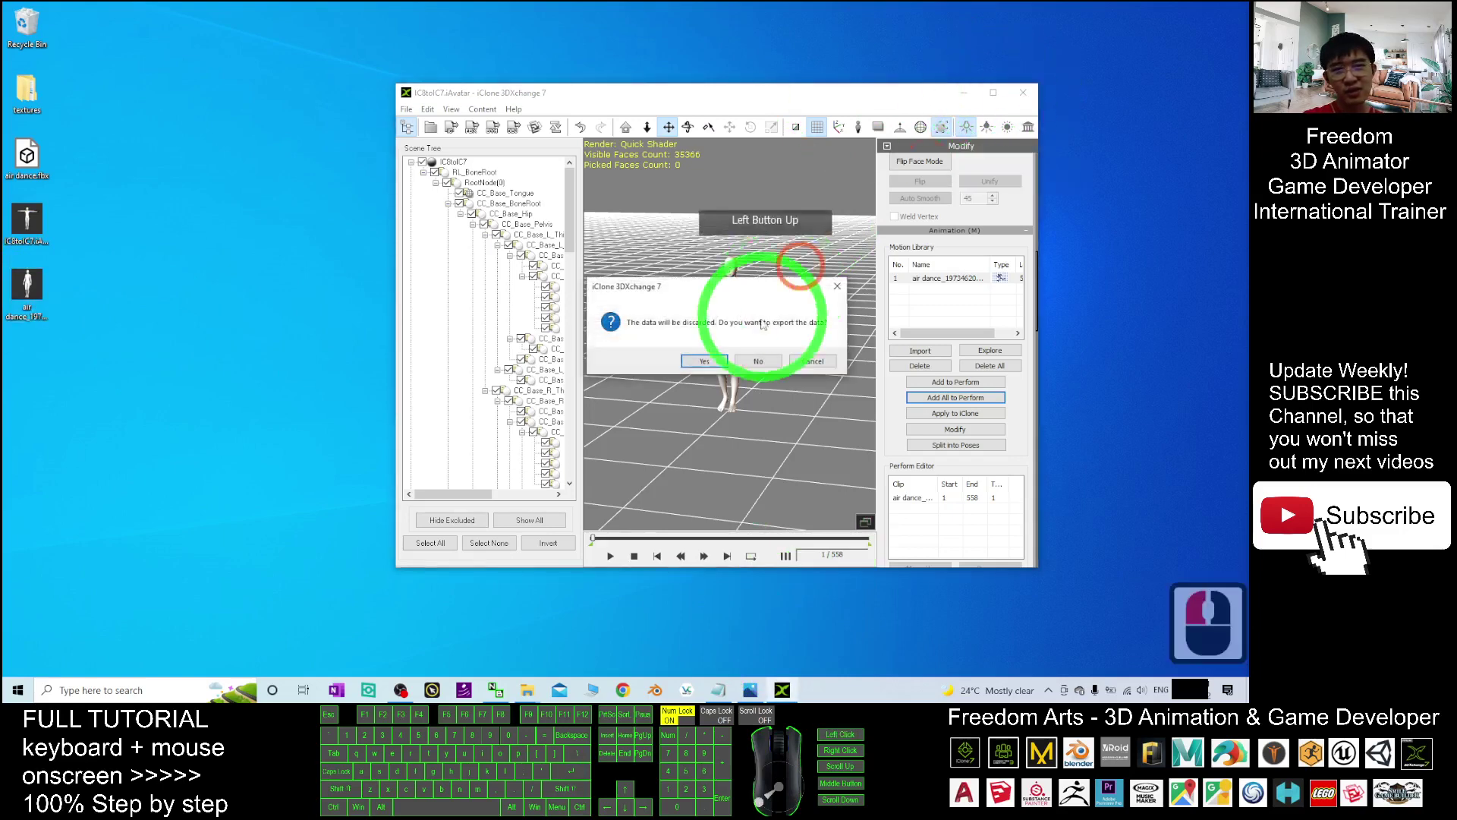
{"action": "left_click", "coordinate": [770, 365]}
{"action": "left_click", "coordinate": [27, 311]}
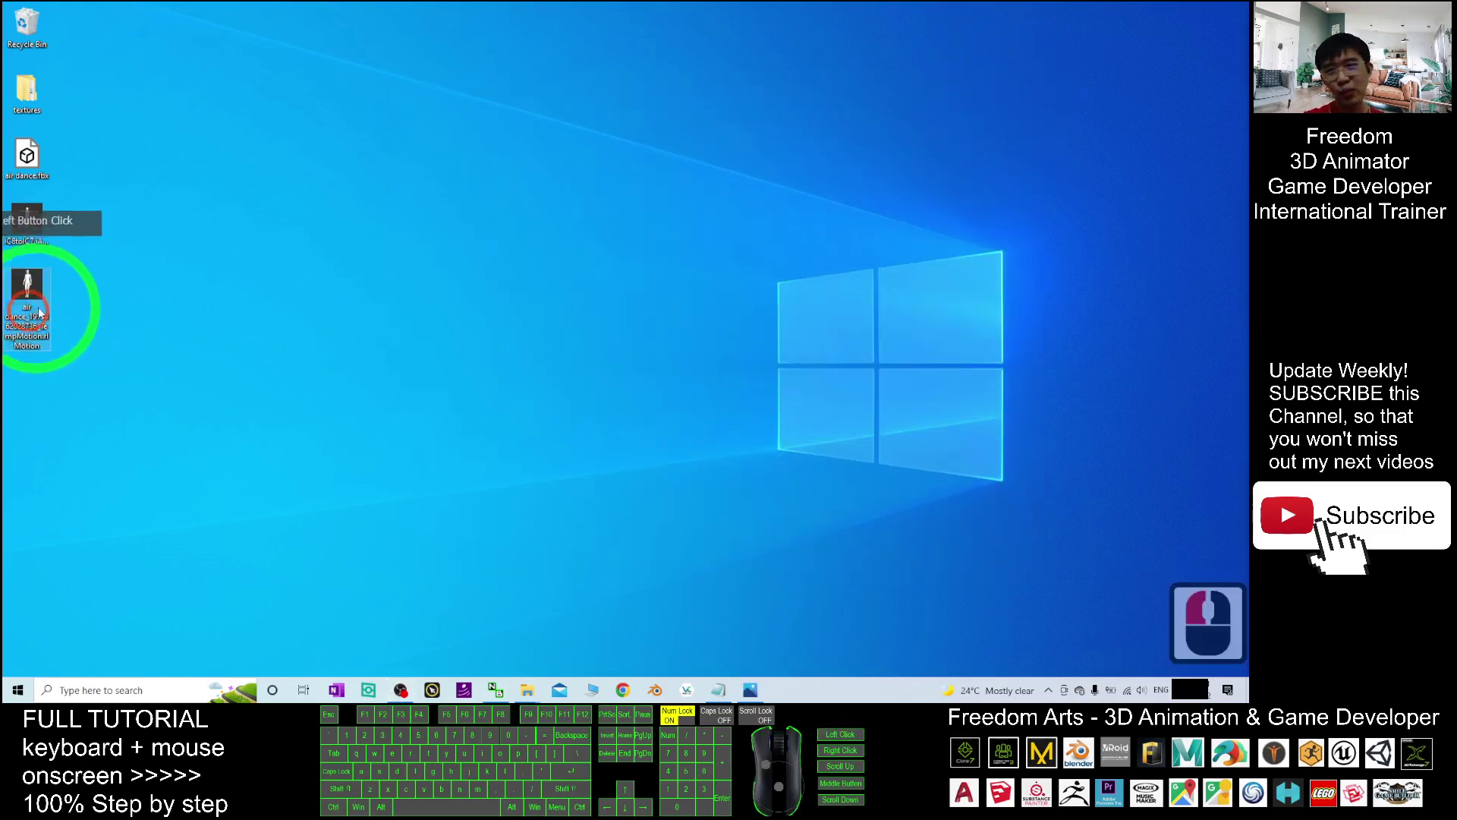
Search for 'iclone' in Windows and launch iClone v7.93
{"action": "left_click", "coordinate": [72, 690]}
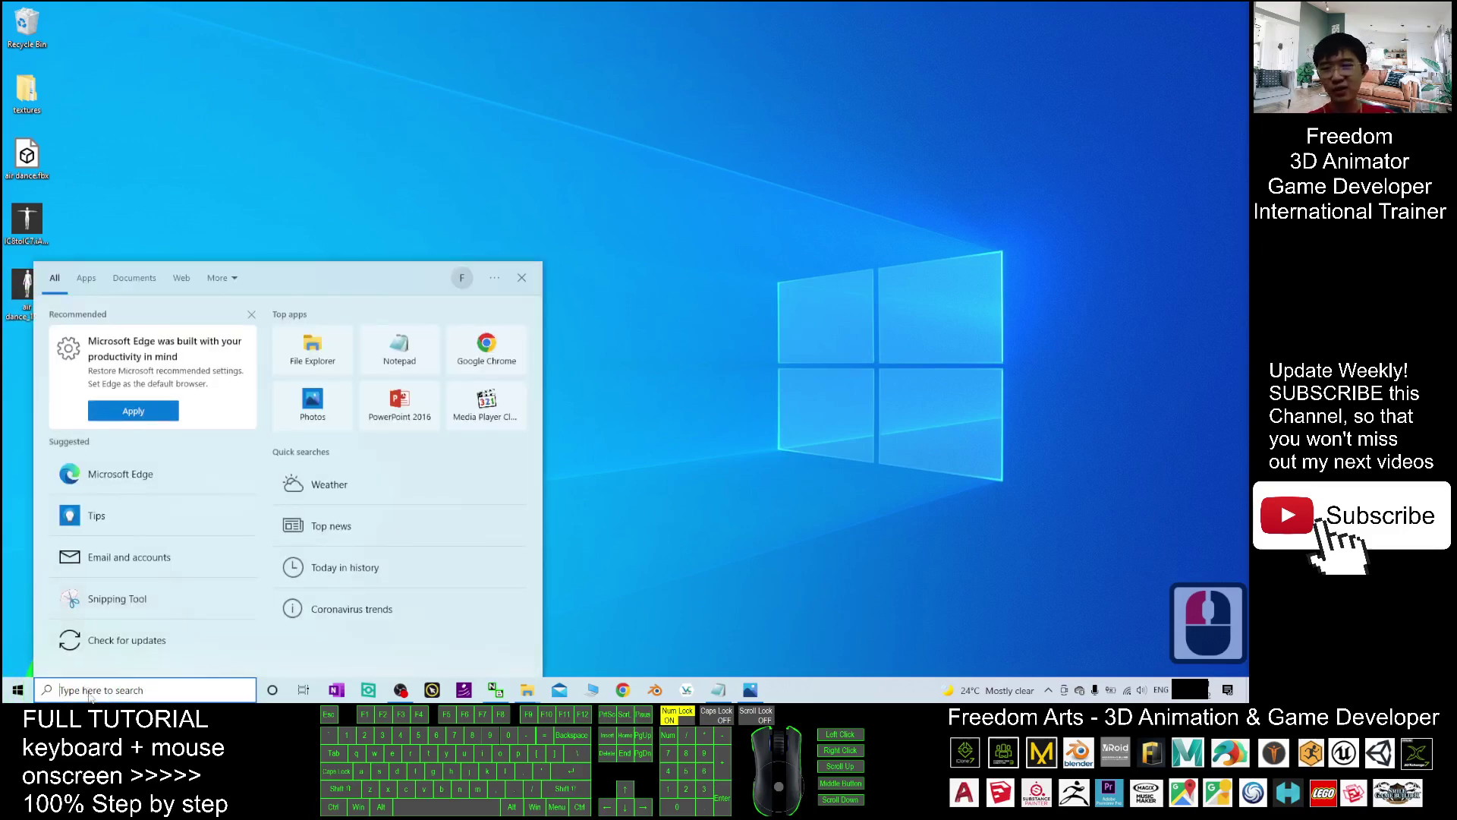
{"action": "type", "text": "iclone"}
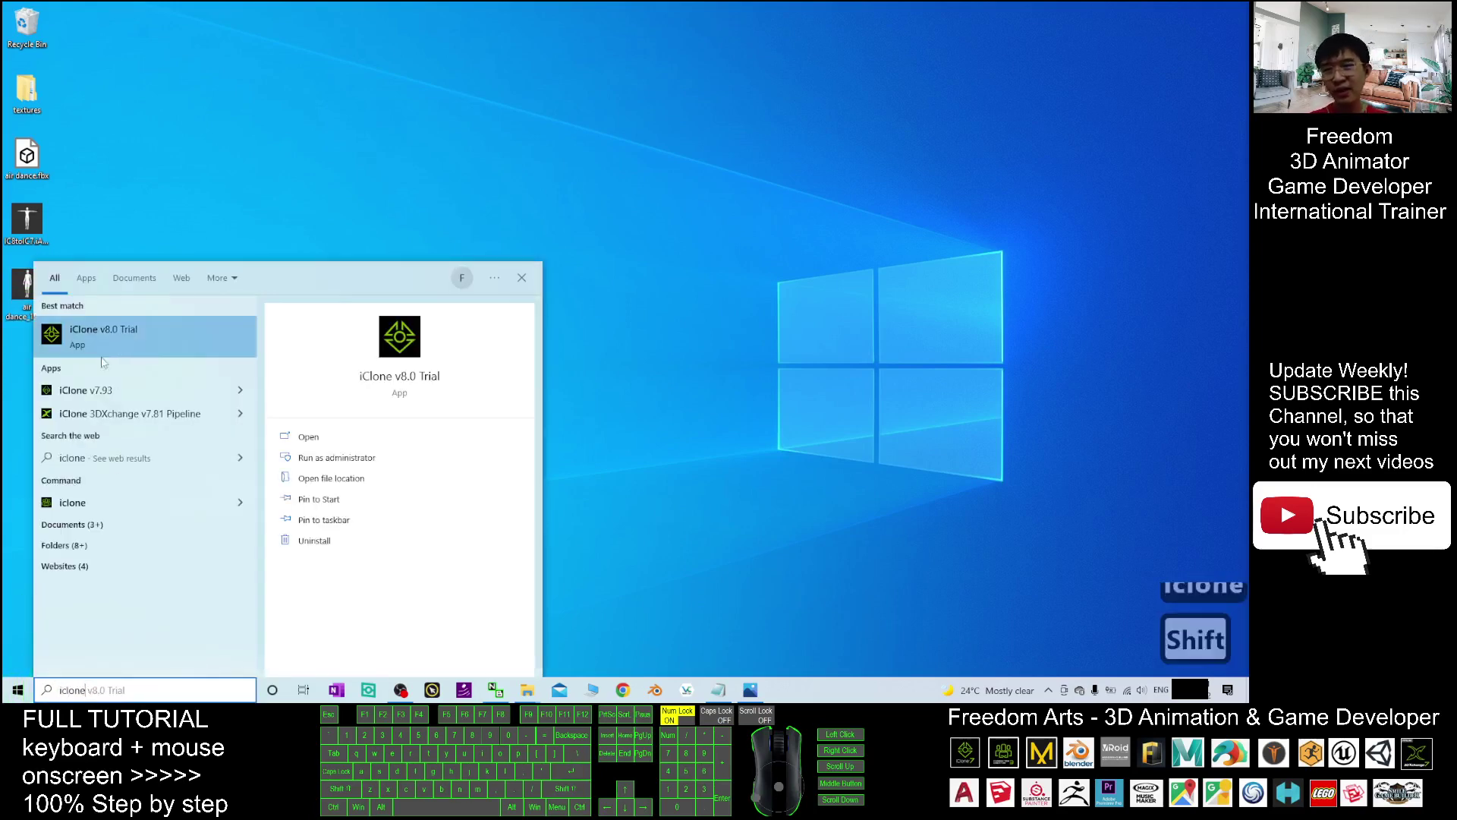
{"action": "left_click", "coordinate": [113, 390]}
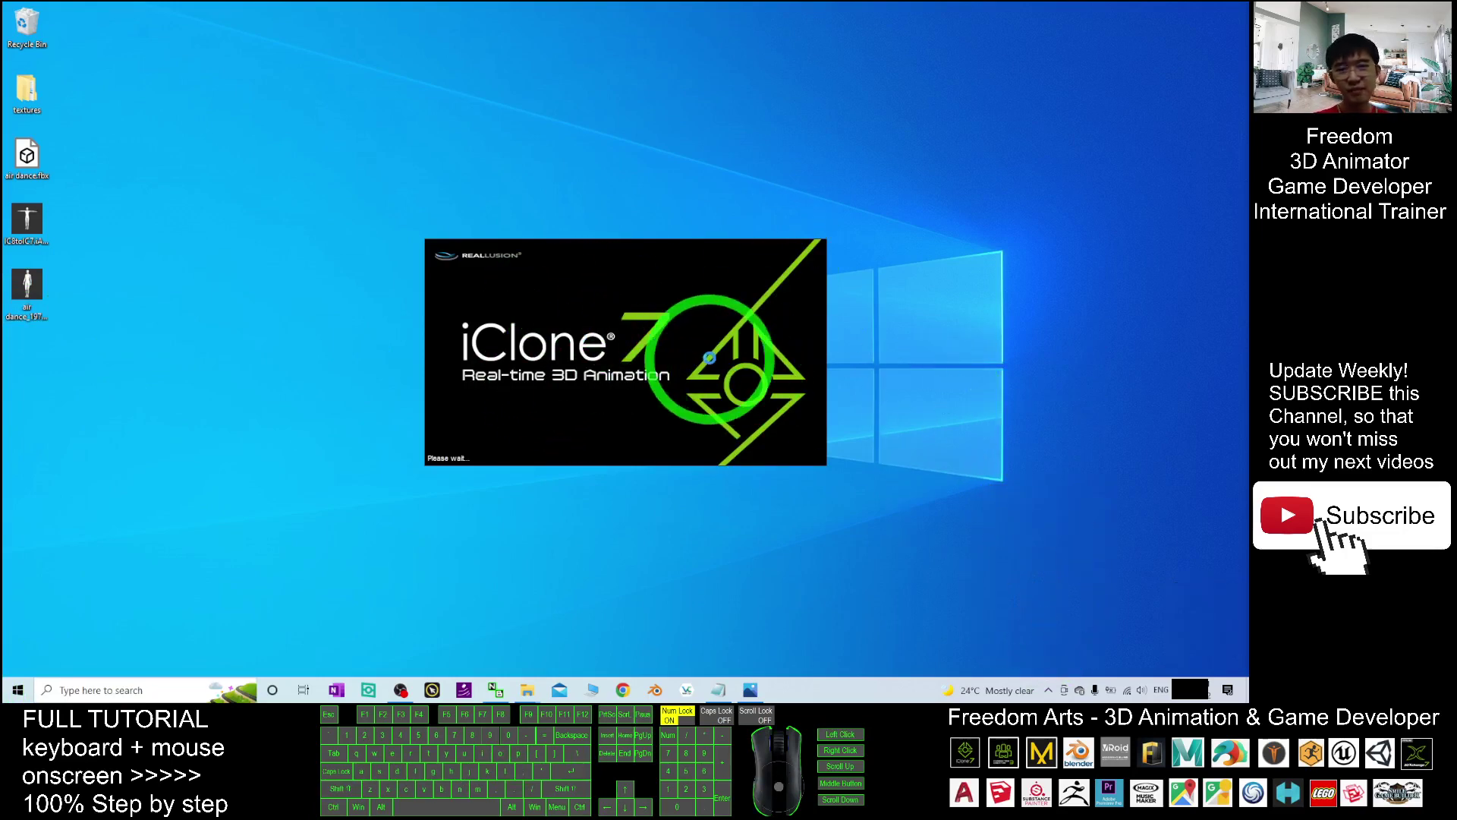
Hide the Photos cover image and maximize the iClone 7 window to full screen
{"action": "left_click", "coordinate": [750, 689]}
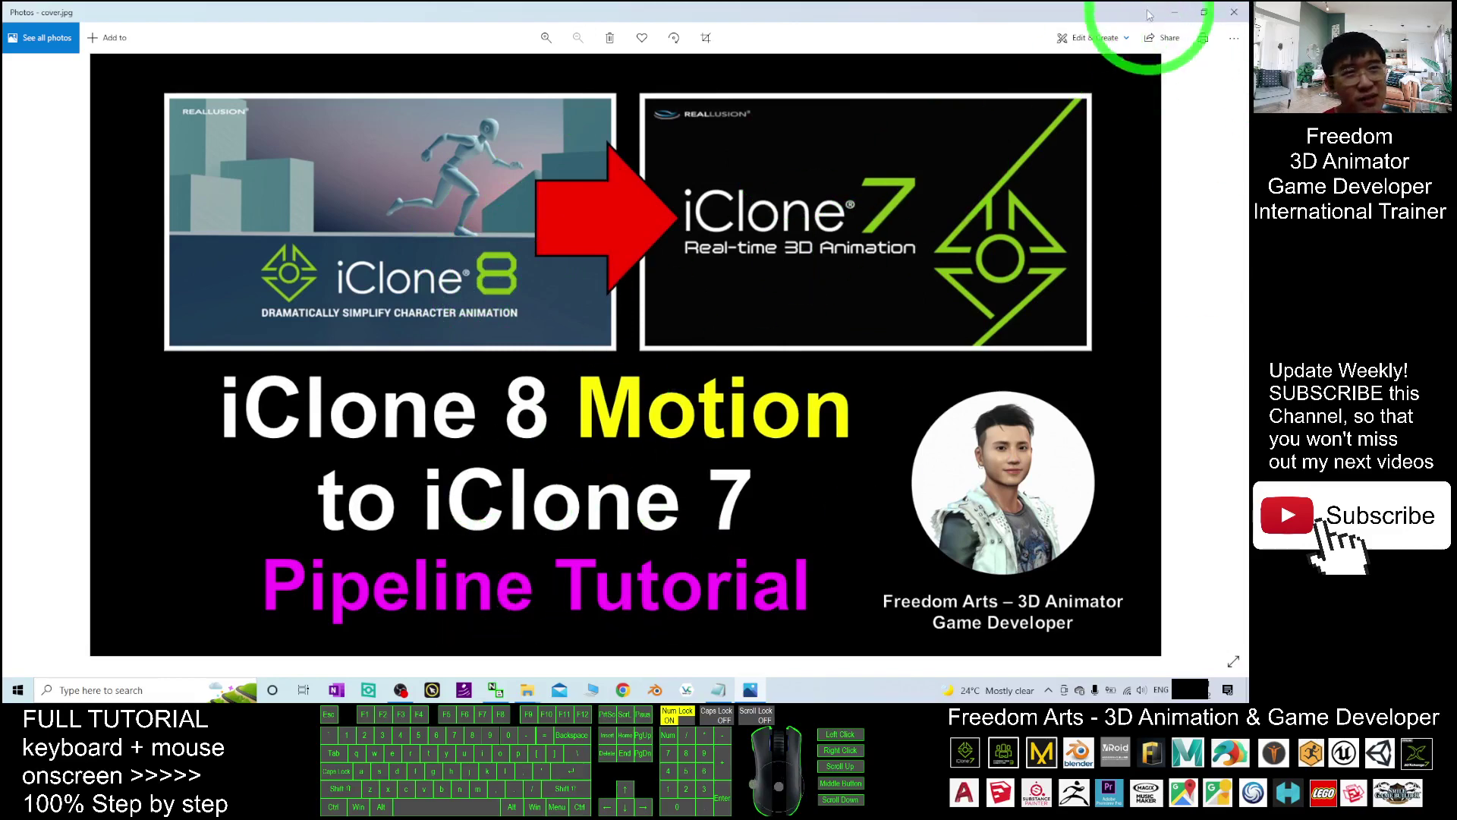
{"action": "left_click", "coordinate": [1170, 13]}
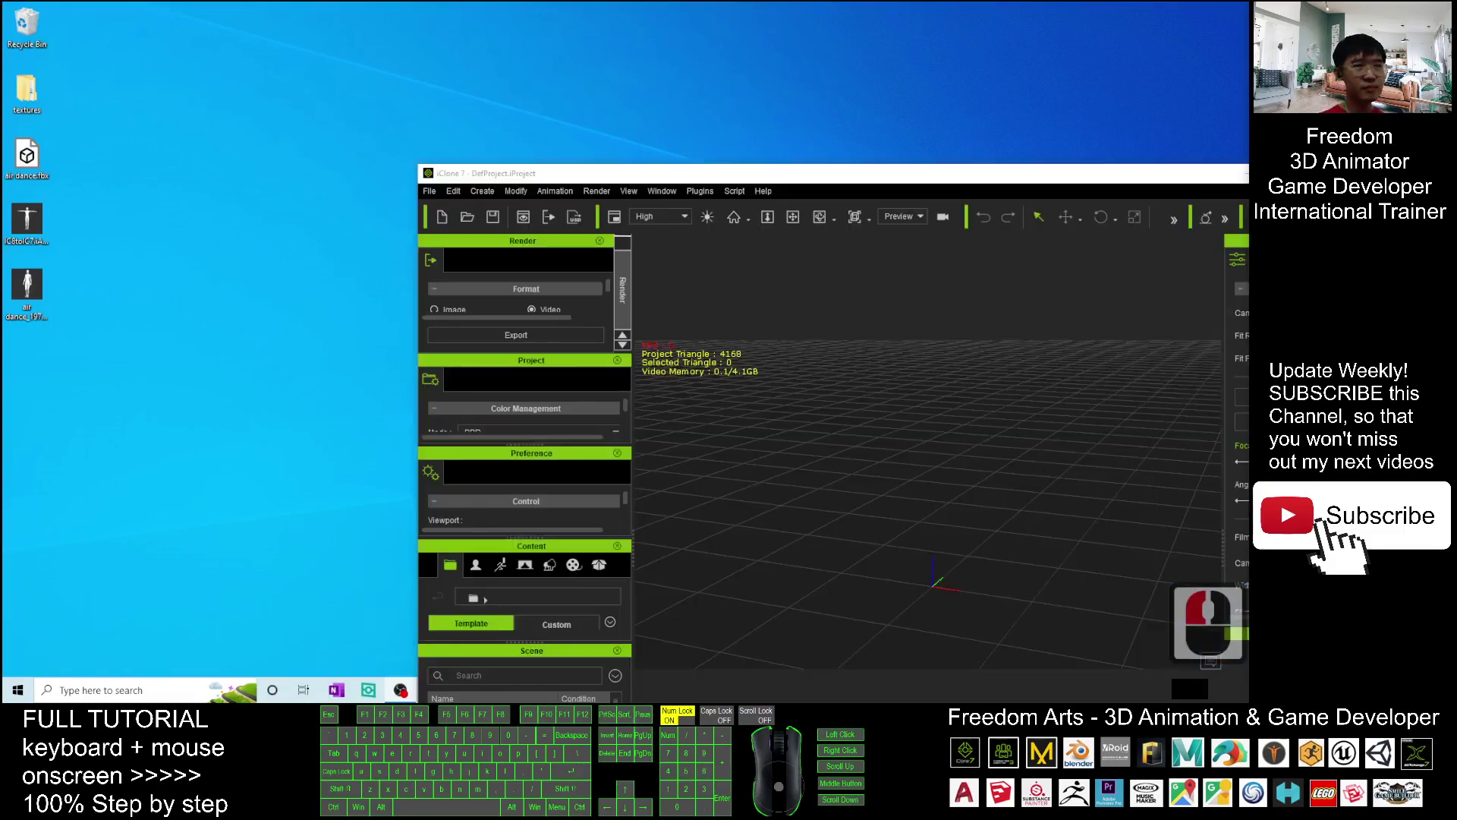
{"action": "left_click", "coordinate": [979, 307]}
{"action": "left_click_drag", "start_coordinate": [863, 196], "coordinate": [725, 34]}
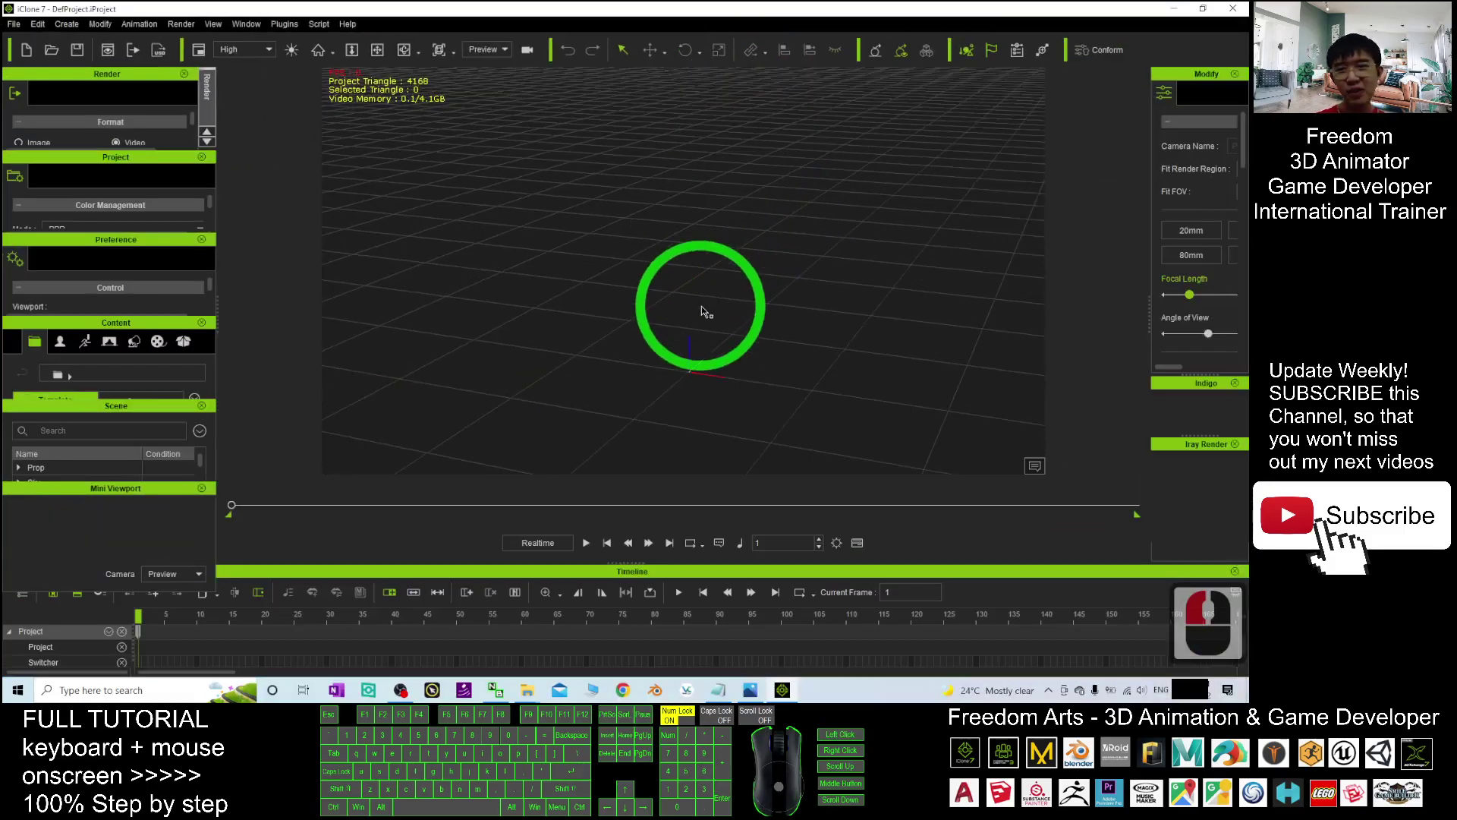
Switch the workspace to the content-left, modify-right Window preset layout
{"action": "left_click", "coordinate": [246, 24]}
{"action": "left_click", "coordinate": [263, 46]}
{"action": "left_click", "coordinate": [413, 48]}
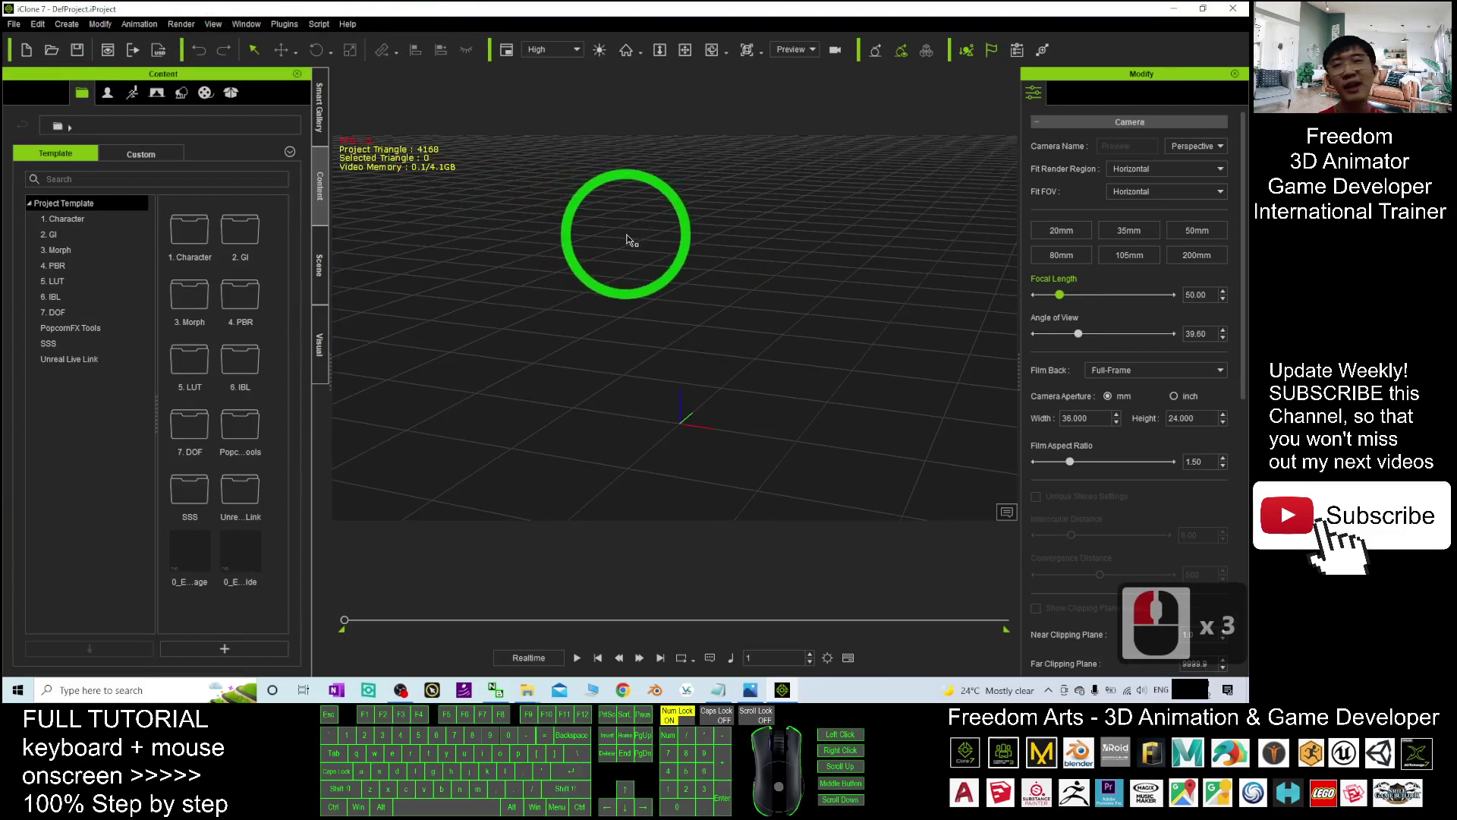
Drag the 1.CC Caleb template from Content > Actor > Avatar into the viewport
{"action": "left_click", "coordinate": [108, 92]}
{"action": "double_click", "coordinate": [43, 219]}
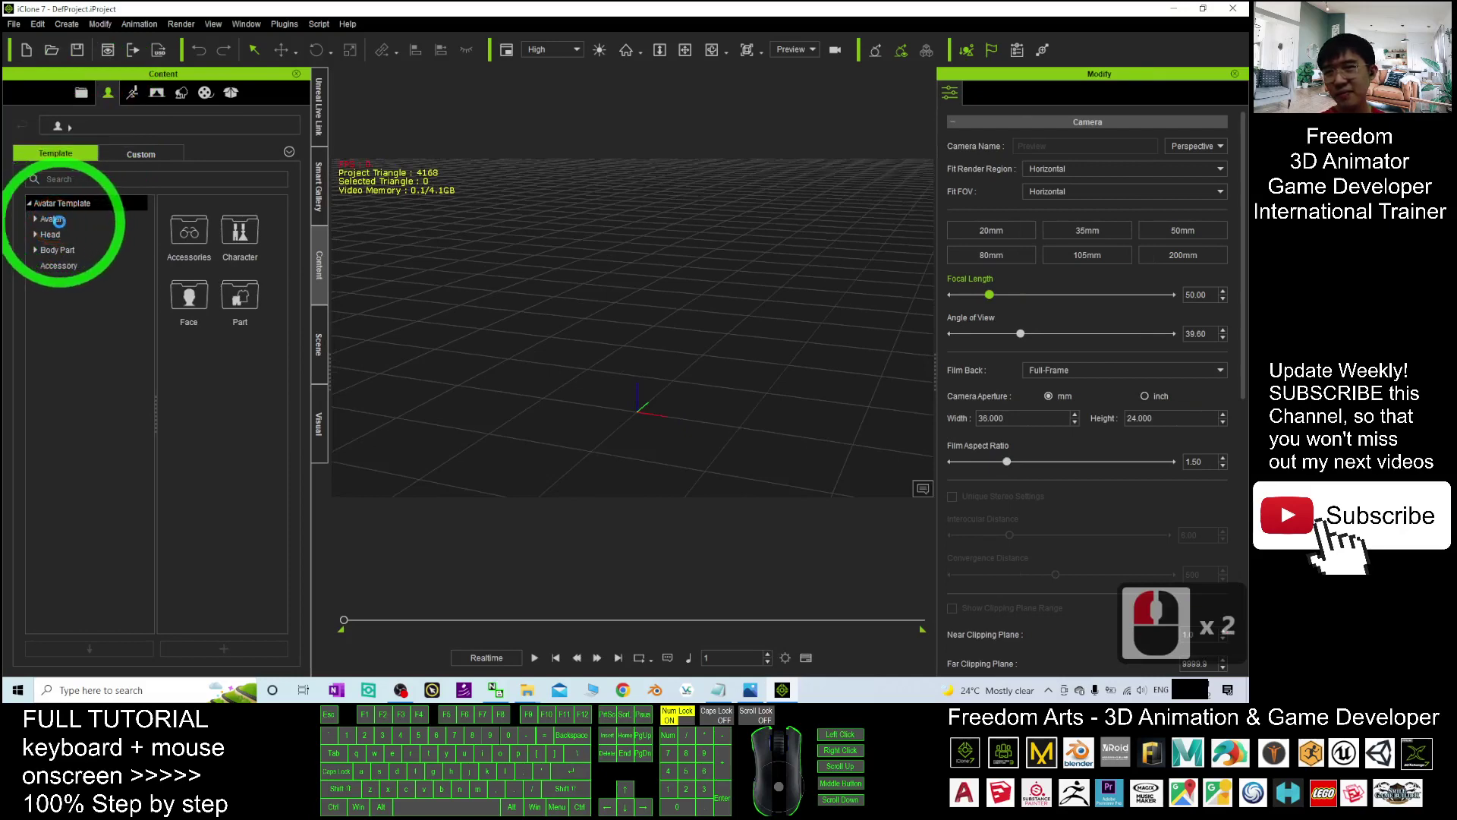
{"action": "left_click", "coordinate": [481, 216]}
{"action": "left_click", "coordinate": [11, 188]}
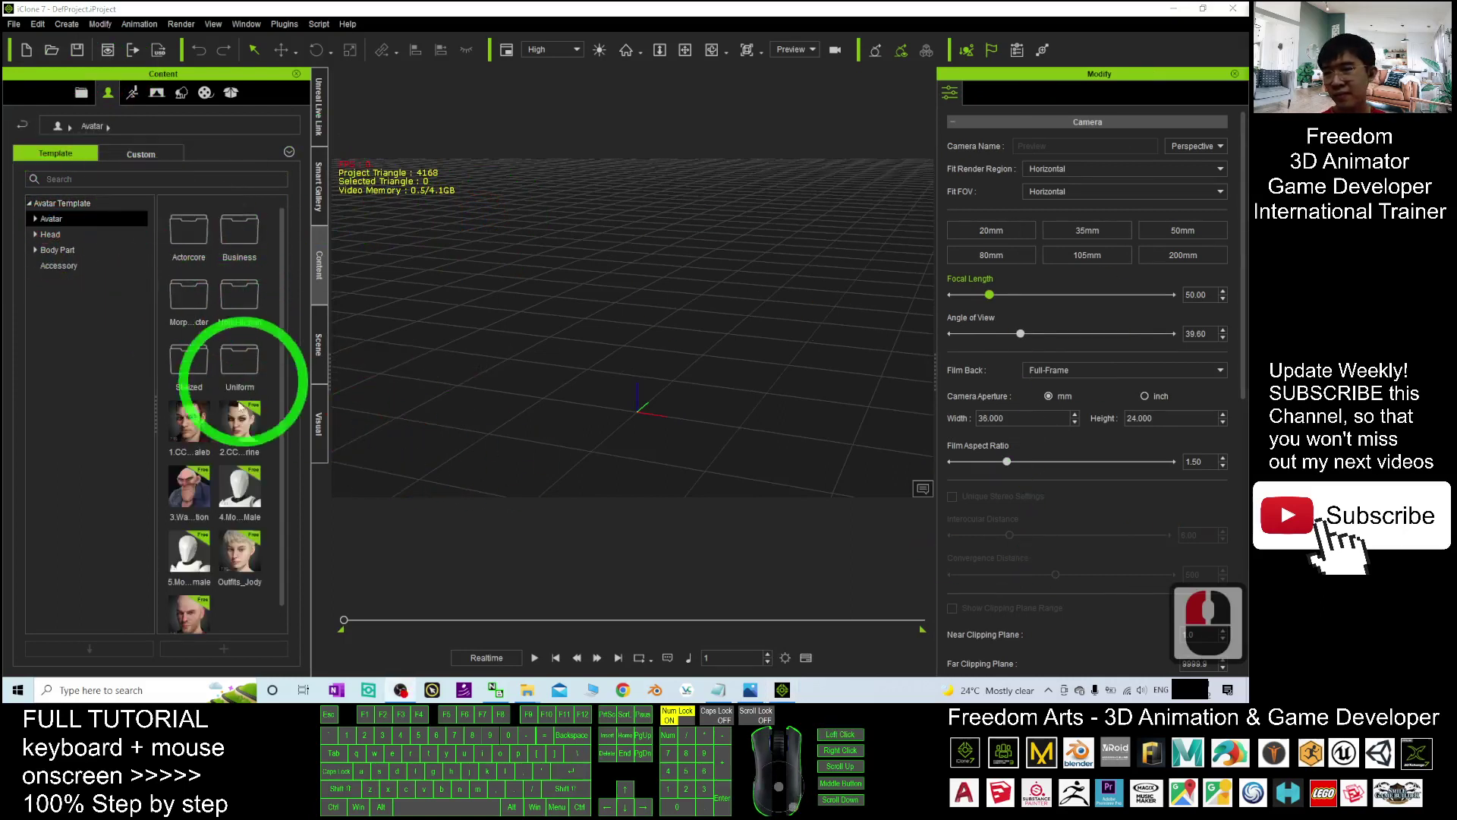
{"action": "scroll", "coordinate": [195, 410], "scroll_direction": "up", "scroll_amount": 3}
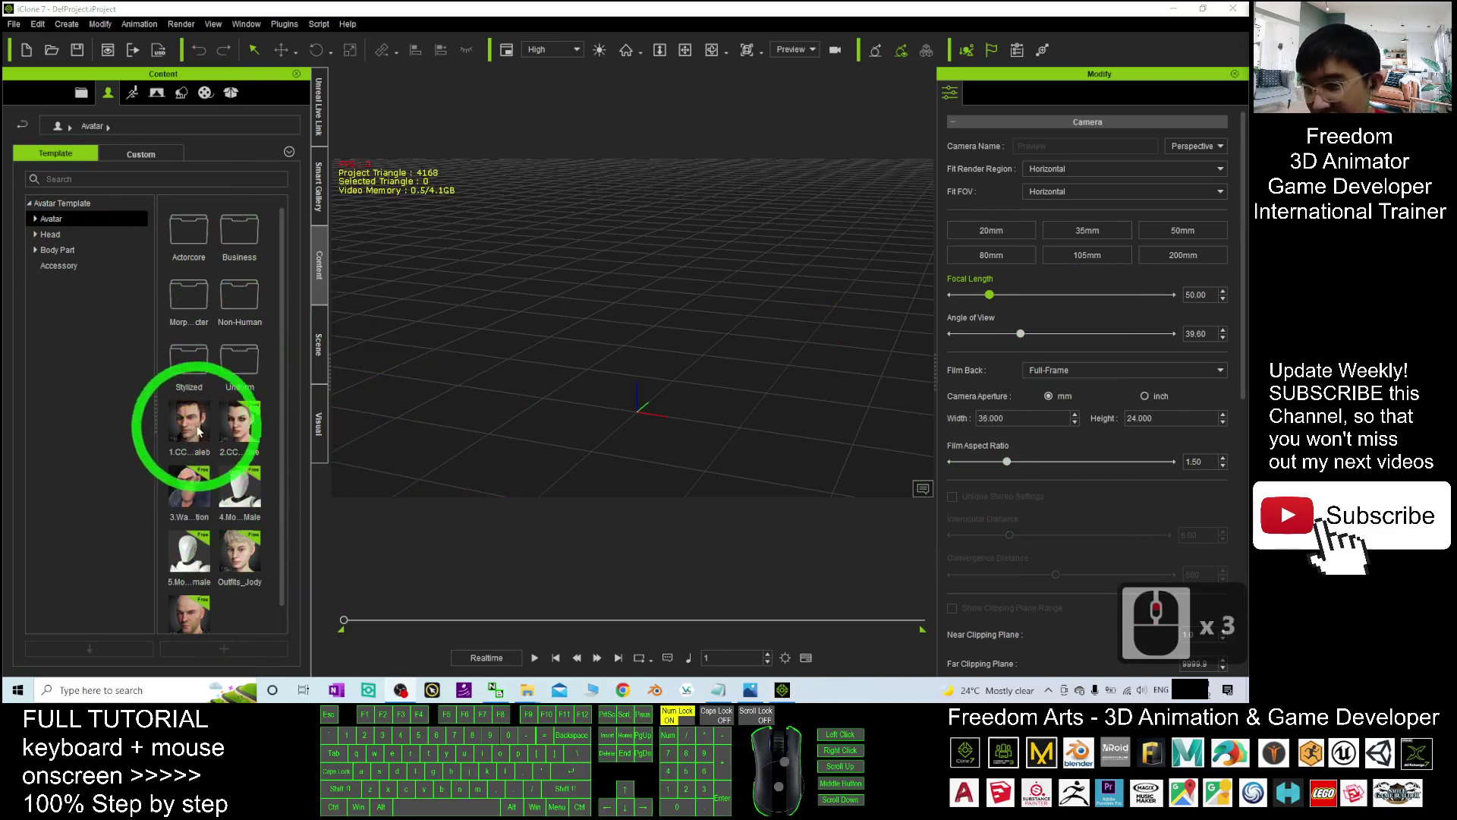
{"action": "left_click", "coordinate": [189, 423]}
{"action": "left_click_drag", "start_coordinate": [189, 423], "coordinate": [372, 334]}
{"action": "left_click", "coordinate": [191, 433]}
{"action": "left_click_drag", "start_coordinate": [194, 439], "coordinate": [638, 408]}
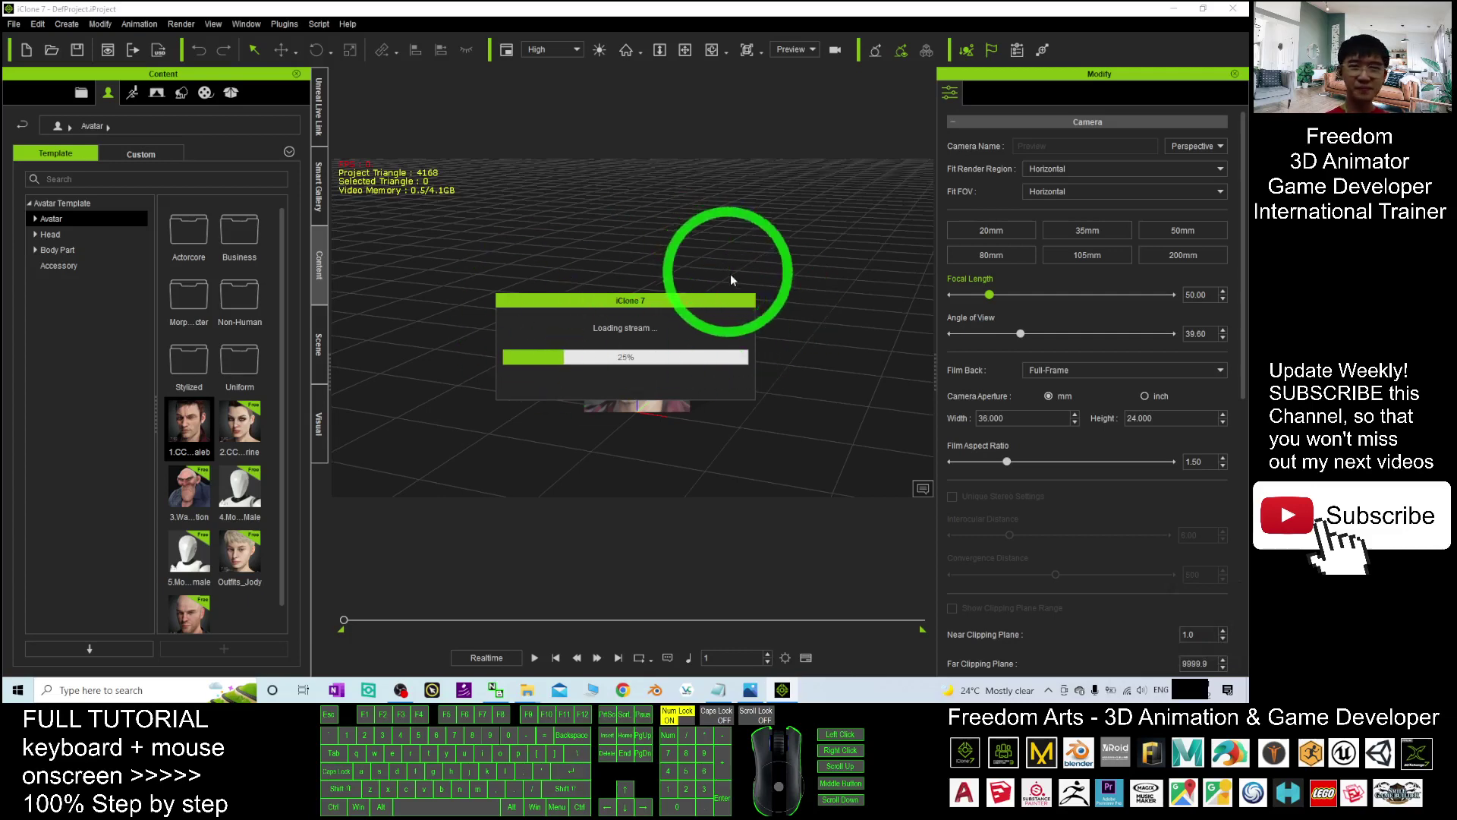
Drag the air dance iMotion file from the desktop onto the CC3+_Caleb avatar in the viewport
{"action": "left_click", "coordinate": [602, 423]}
{"action": "left_click", "coordinate": [641, 267]}
{"action": "left_click", "coordinate": [707, 291]}
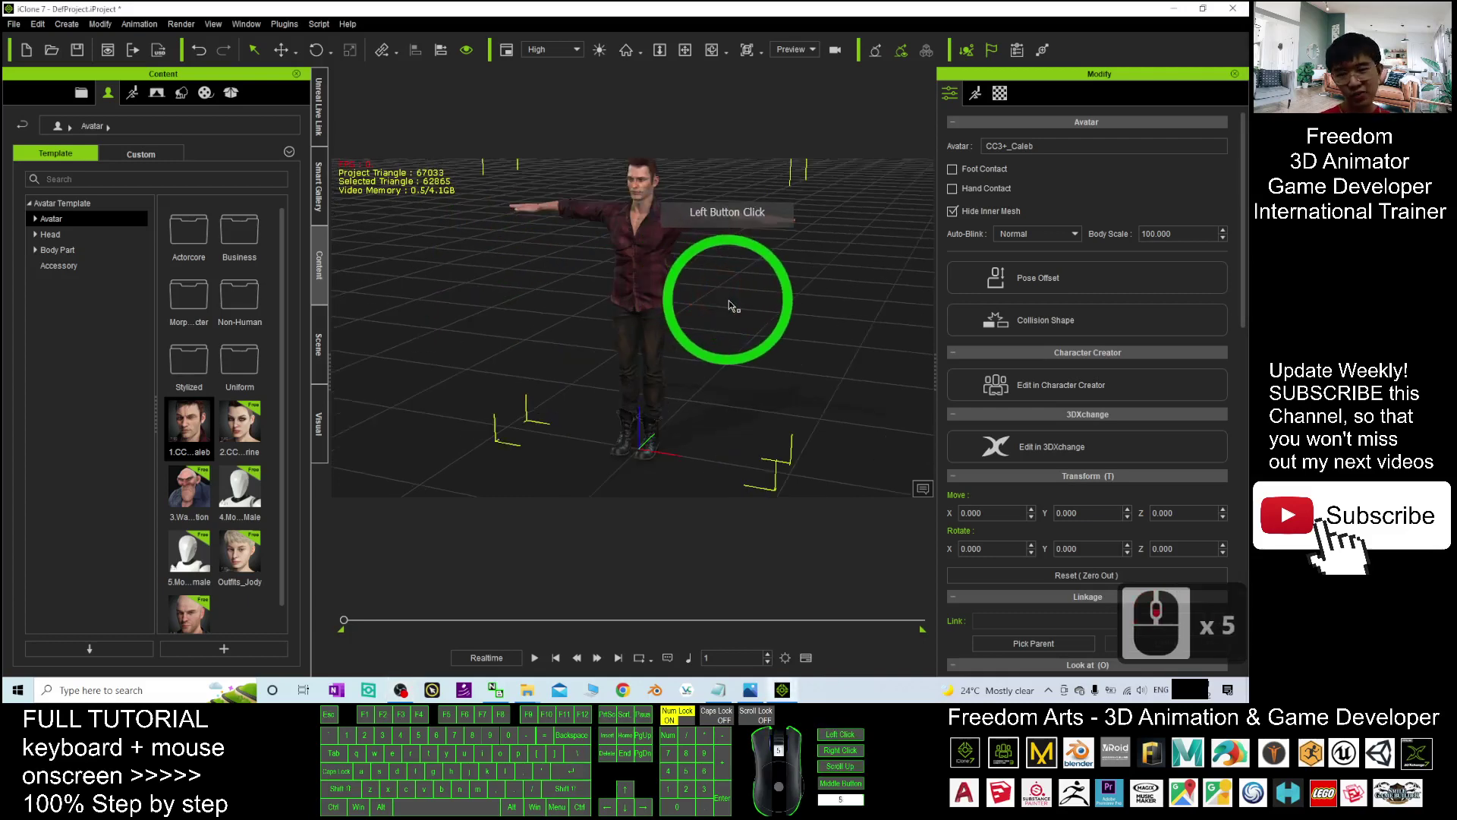
{"action": "left_click", "coordinate": [734, 305]}
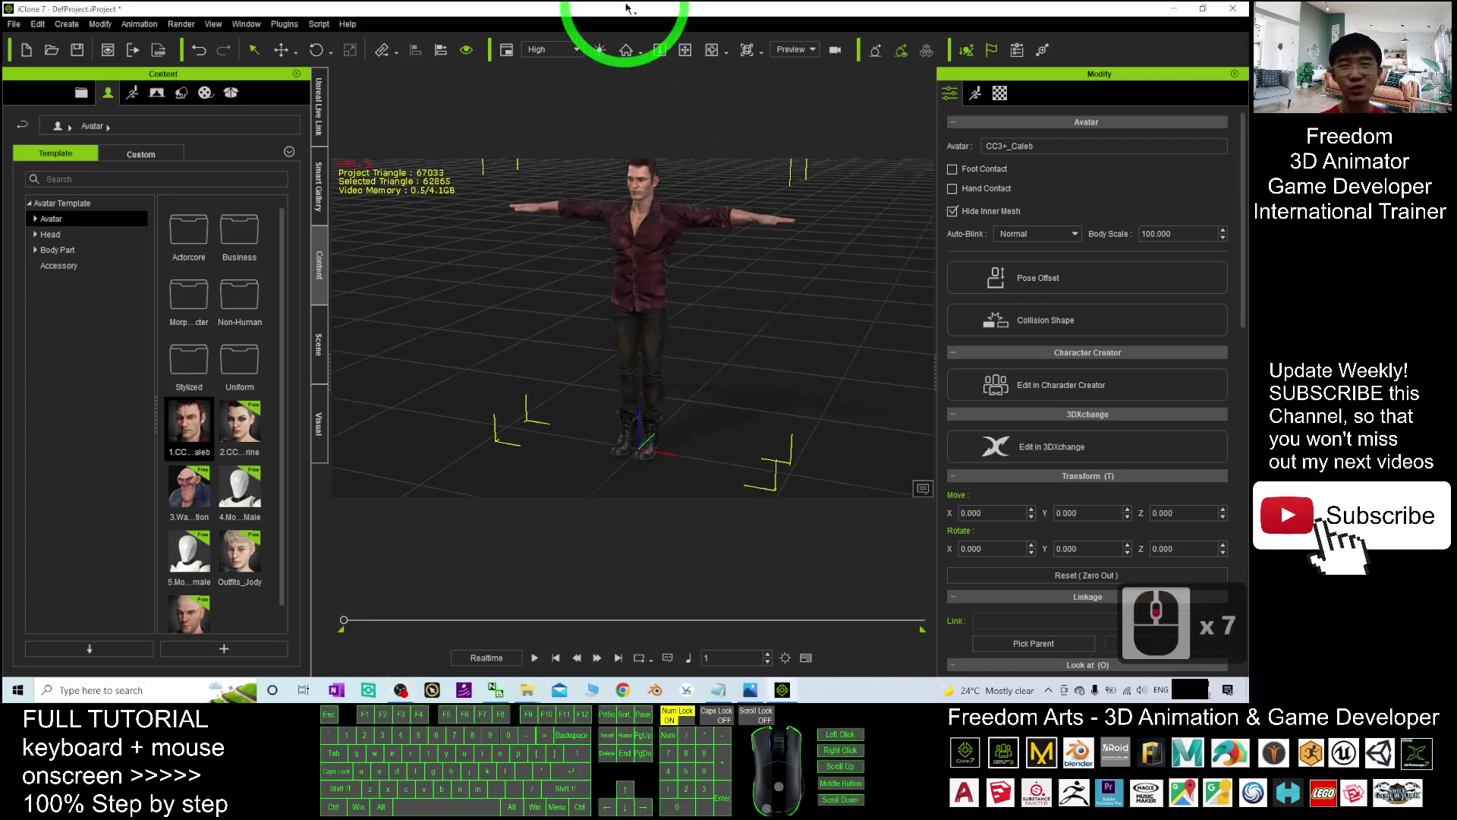
{"action": "left_click_drag", "start_coordinate": [618, 11], "coordinate": [573, 39]}
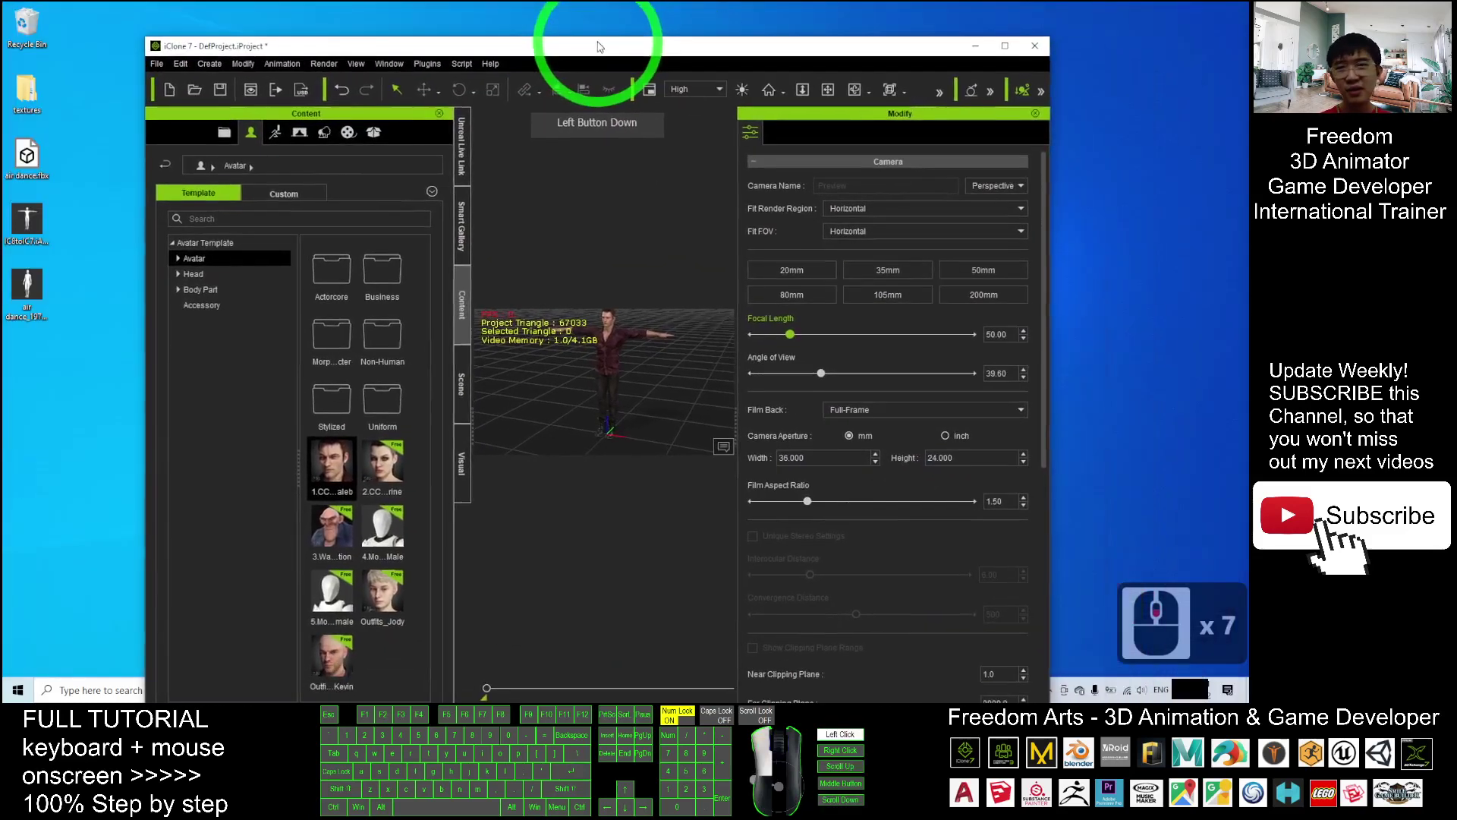
{"action": "left_click", "coordinate": [27, 296]}
{"action": "left_click", "coordinate": [47, 349]}
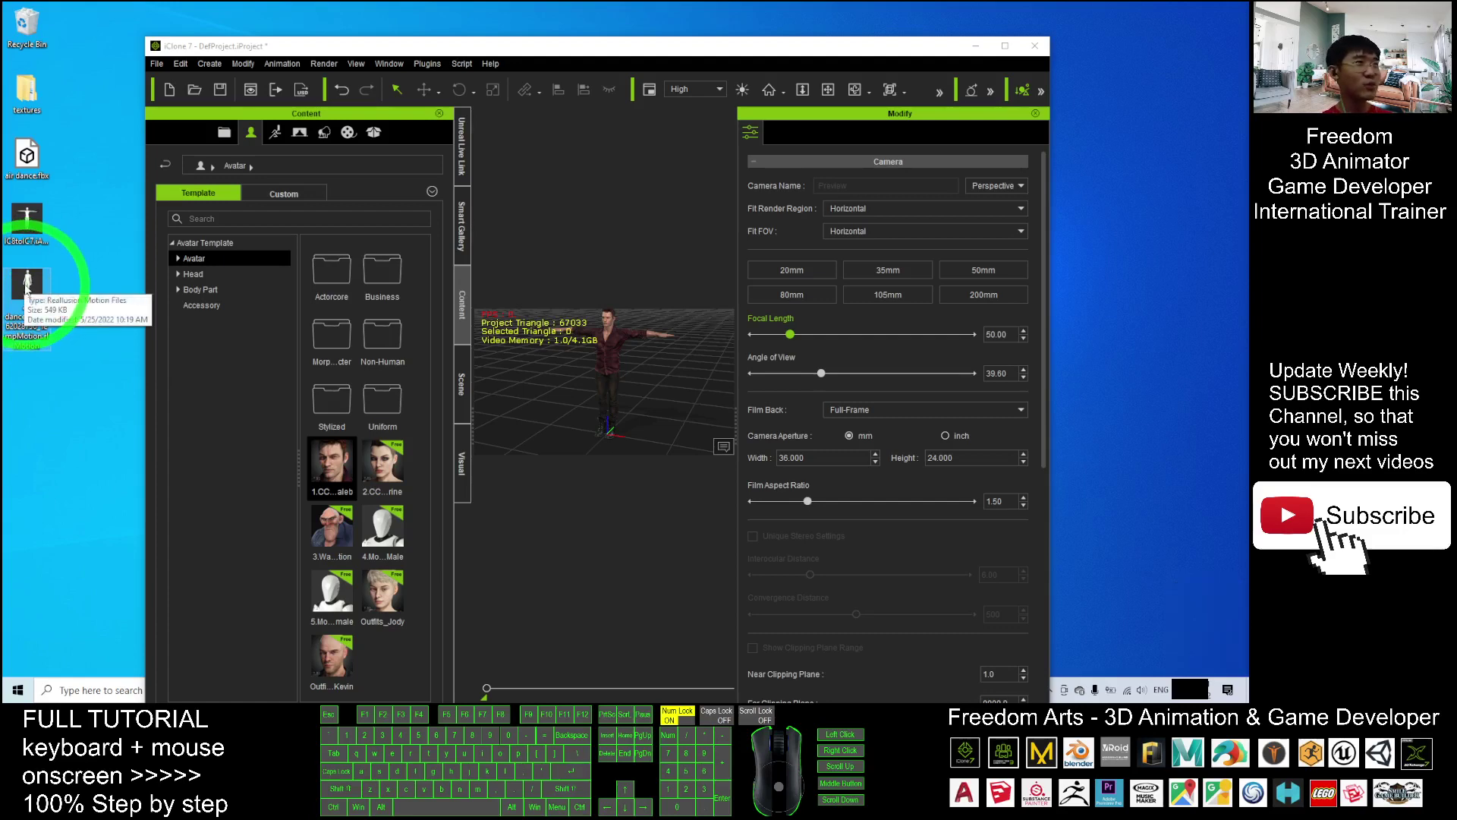
{"action": "left_click_drag", "start_coordinate": [27, 287], "coordinate": [607, 350]}
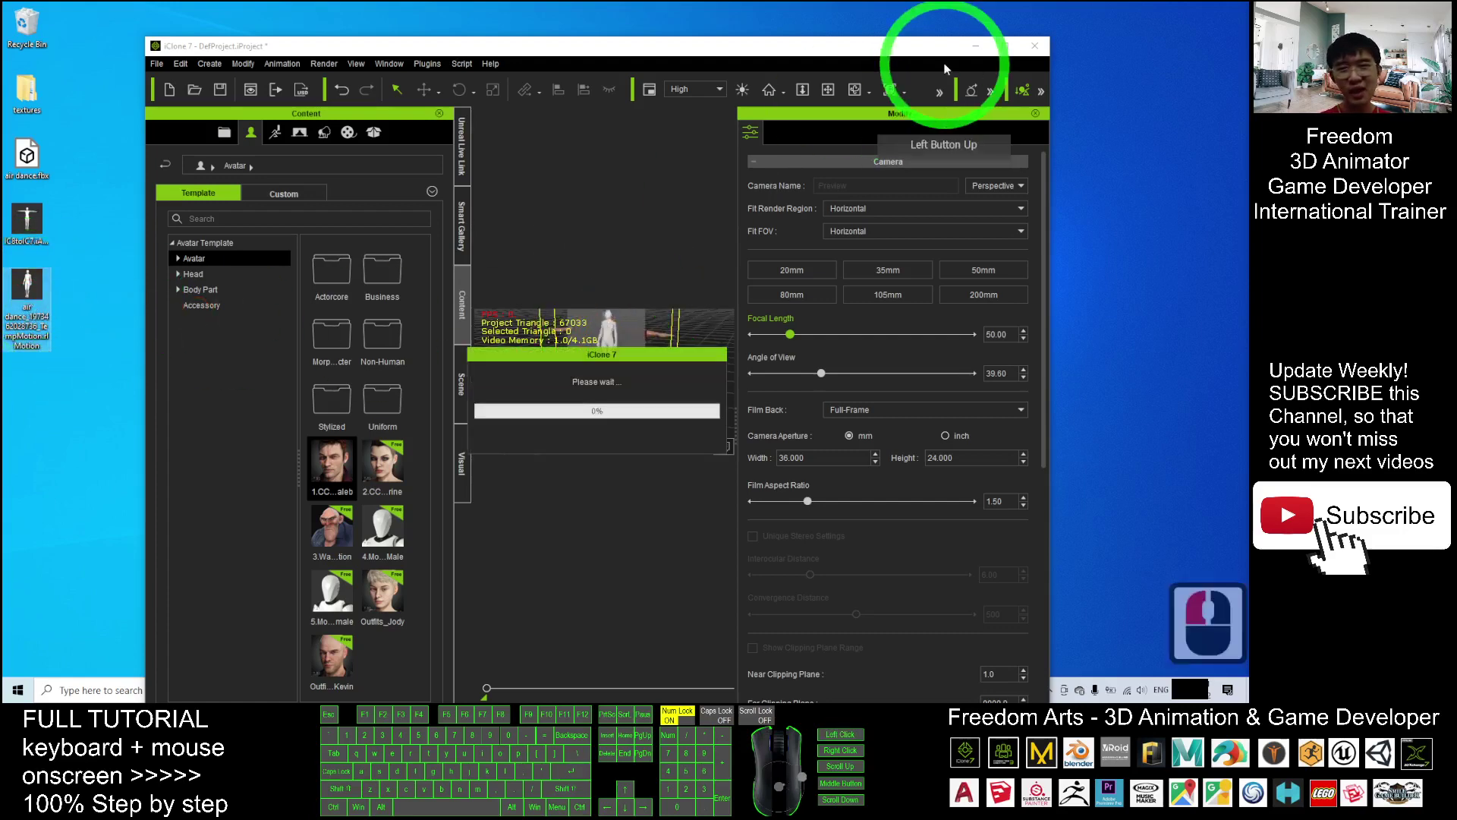
Maximize iClone, frame the view on Caleb, and play the animation from the start
{"action": "left_click", "coordinate": [1005, 47]}
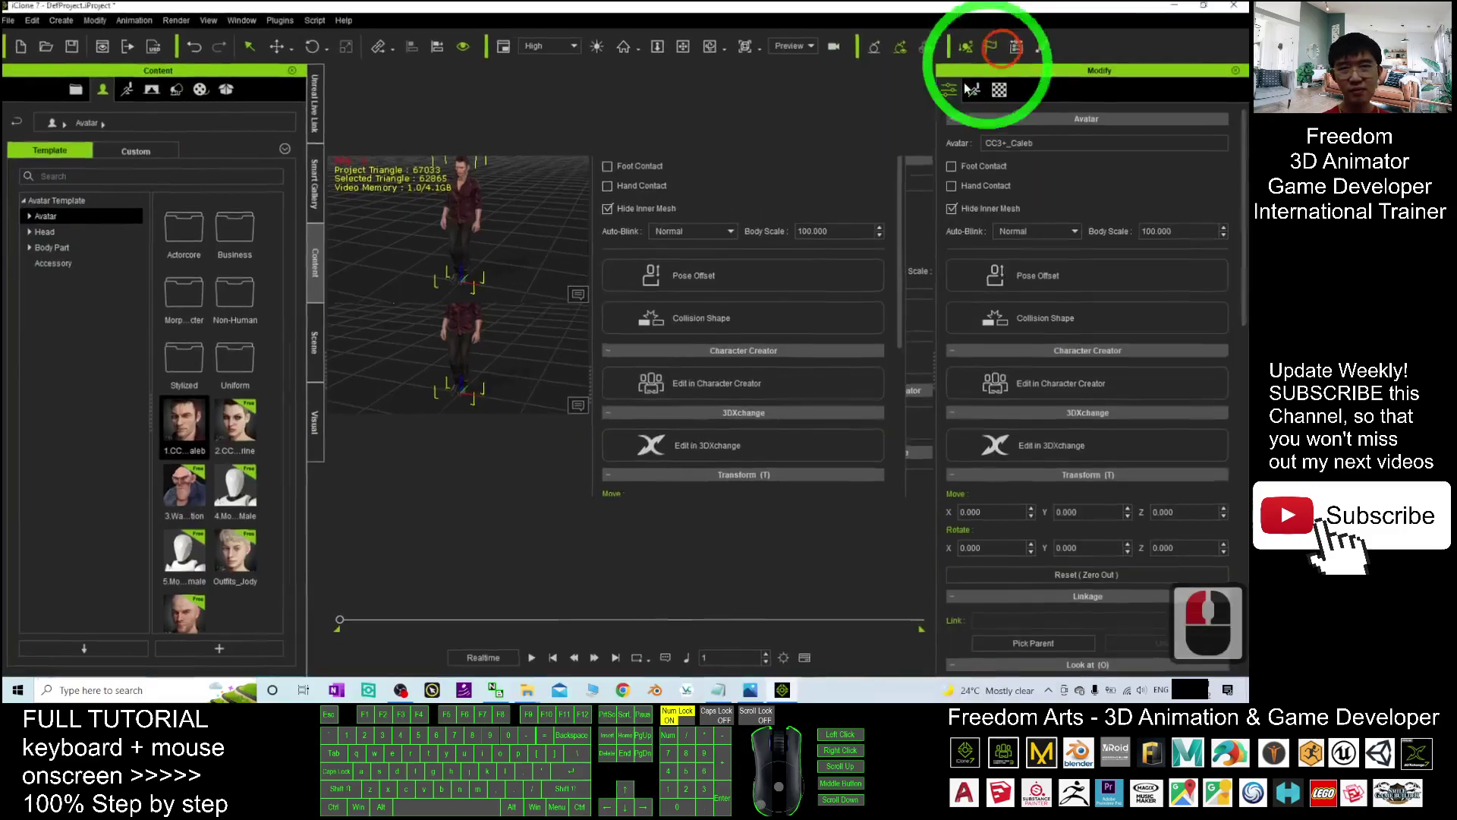
{"action": "double_click", "coordinate": [667, 390]}
{"action": "left_click_drag", "start_coordinate": [651, 390], "coordinate": [516, 671]}
{"action": "double_click", "coordinate": [740, 551]}
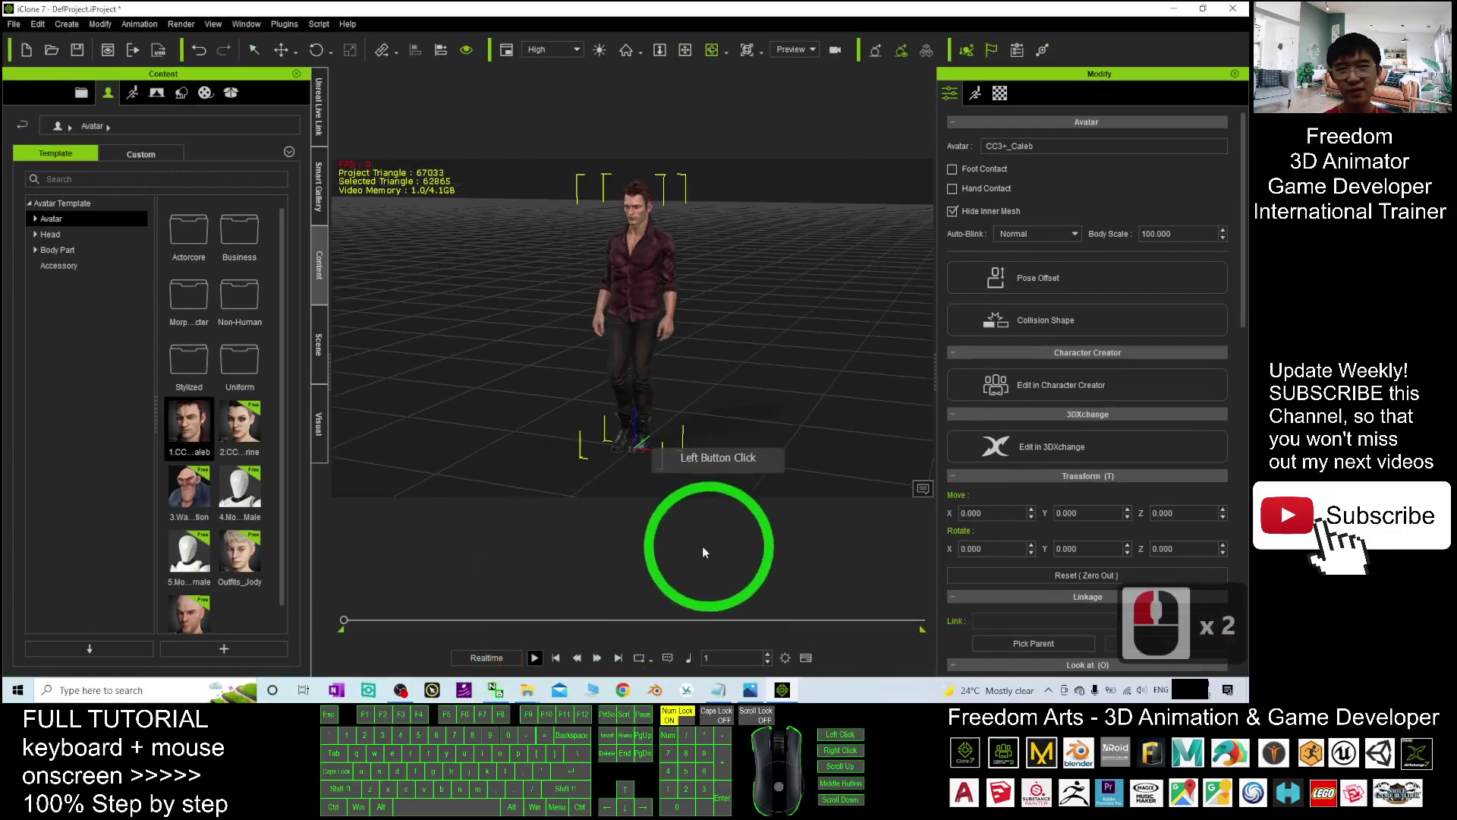
{"action": "left_click", "coordinate": [541, 658]}
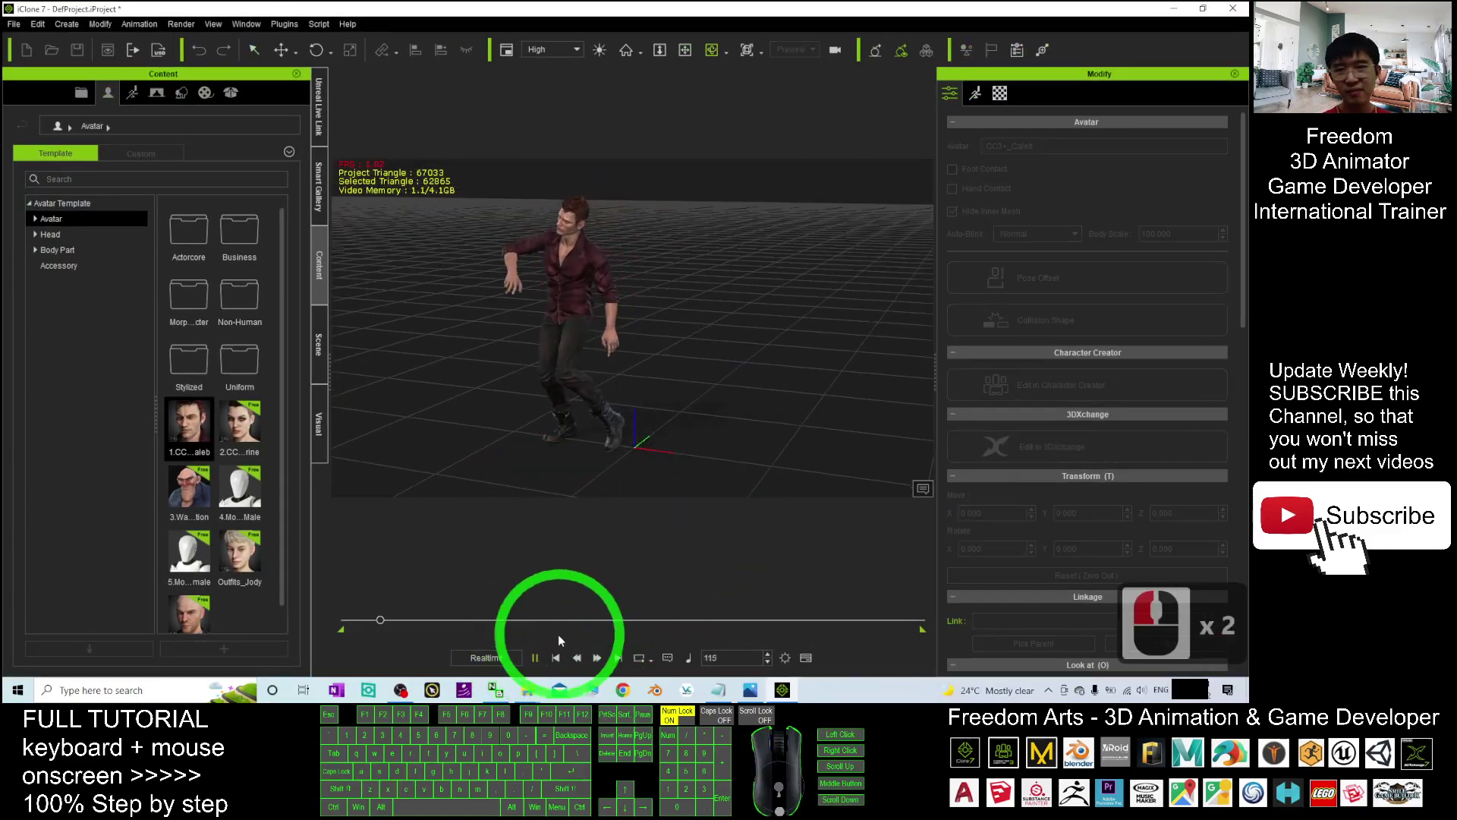
{"action": "left_click", "coordinate": [556, 658]}
{"action": "double_click", "coordinate": [536, 659]}
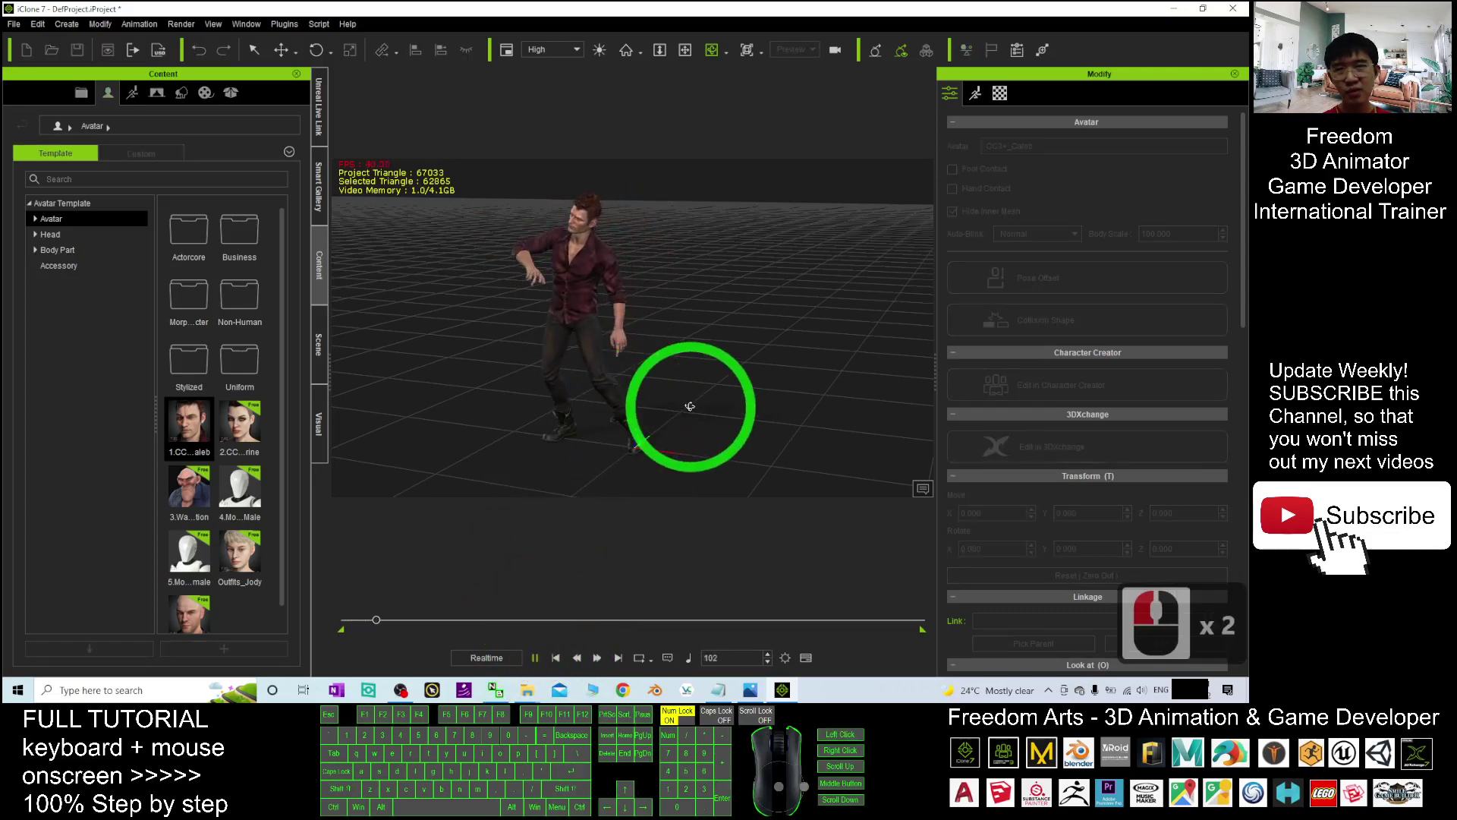
Orbit the camera around Caleb to view the air dance from another angle
{"action": "key", "text": "x"}
{"action": "left_click_drag", "start_coordinate": [468, 365], "coordinate": [558, 324]}
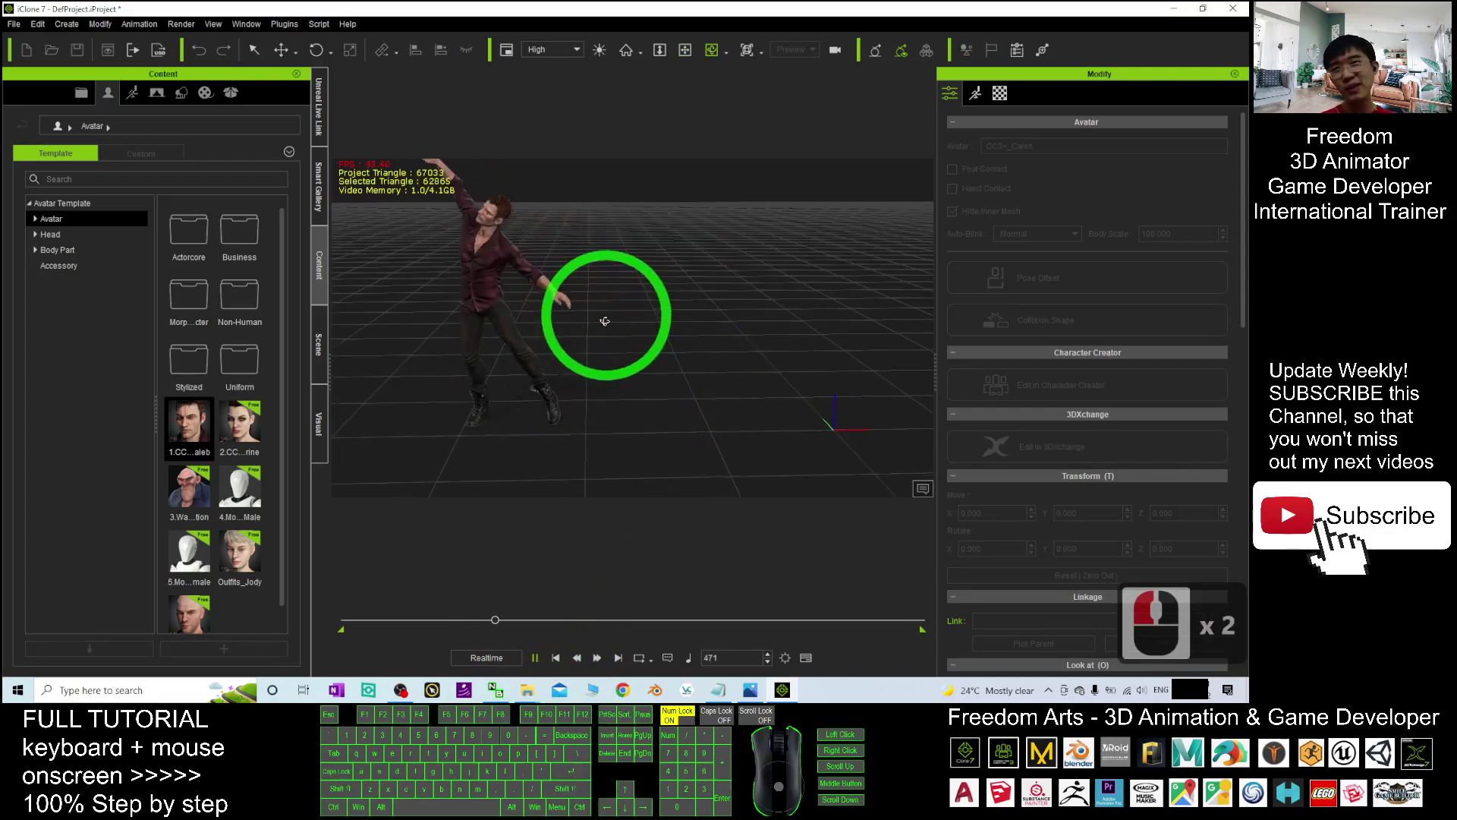
{"action": "key", "text": "x"}
{"action": "key", "text": "c"}
{"action": "left_click_drag", "start_coordinate": [575, 335], "coordinate": [623, 369]}
{"action": "key", "text": "c"}
{"action": "key", "text": "c"}
{"action": "key", "text": "x"}
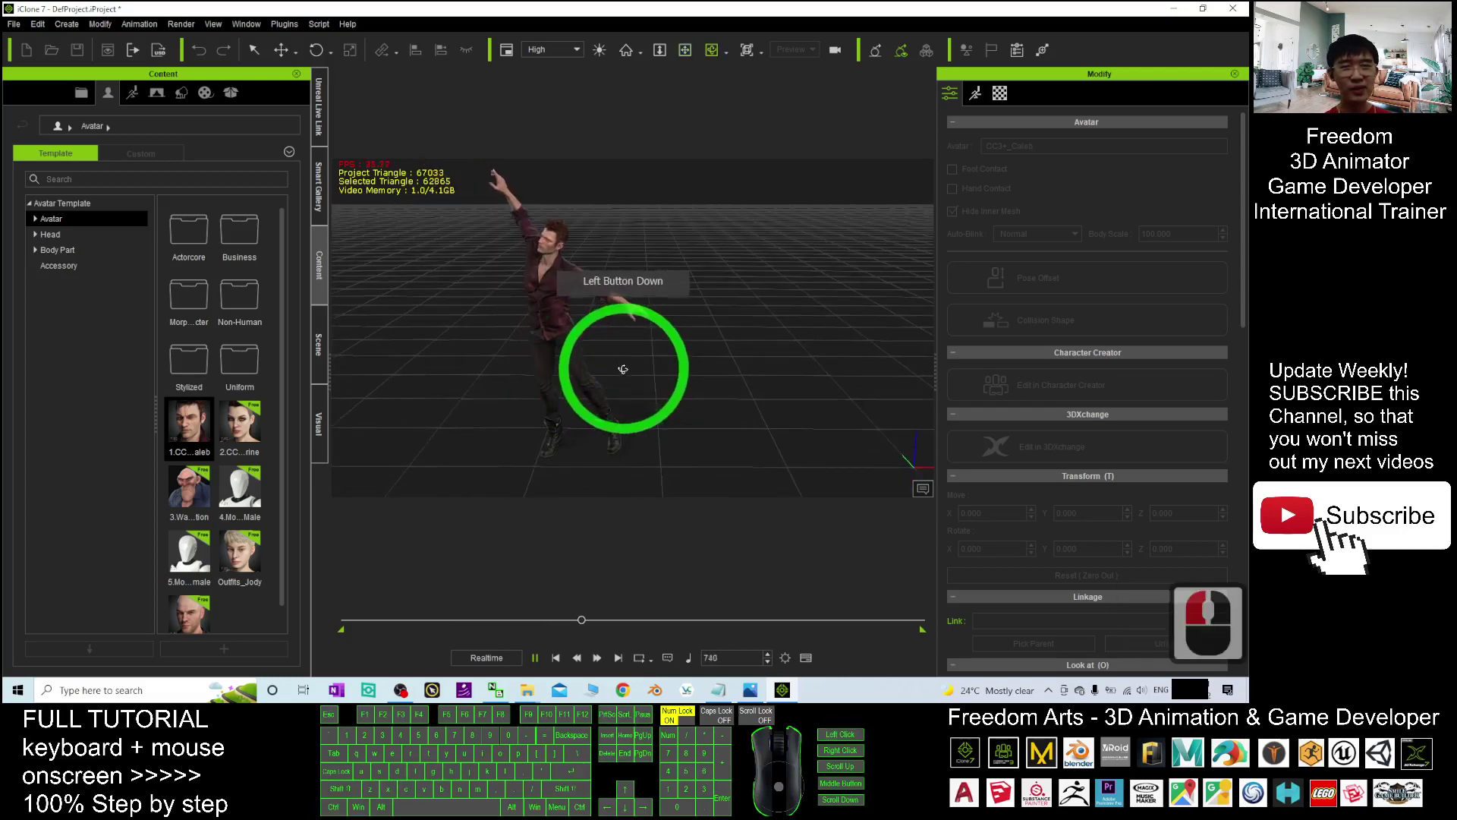